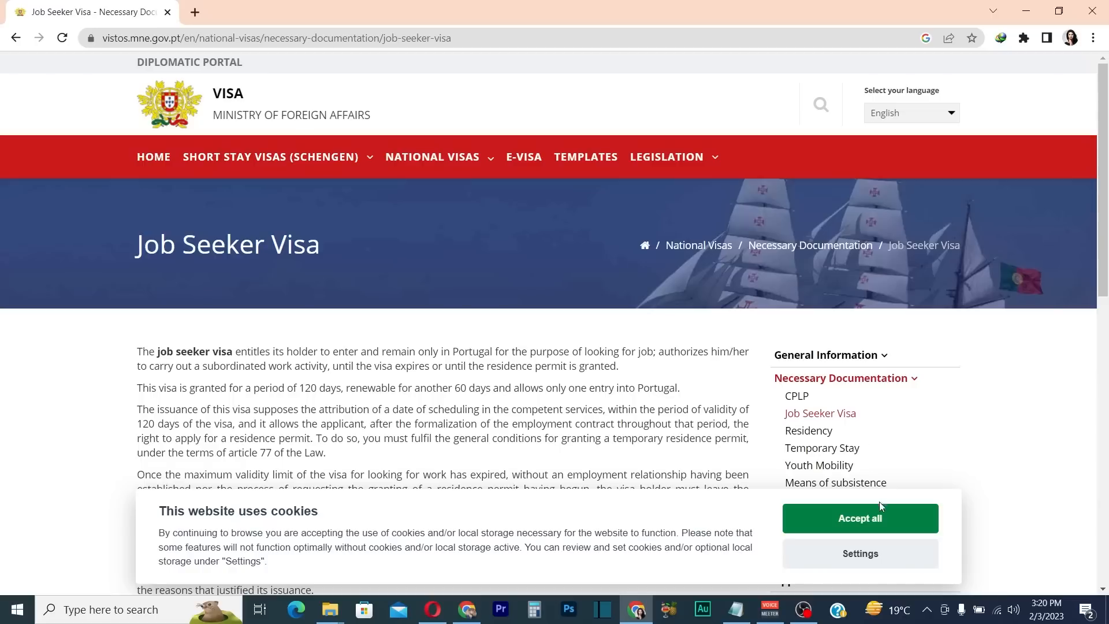
Under Specific Documents, open the 'declaration of expression of interest for enrolment in the IEFP' link in a new tab
{"action": "scroll", "coordinate": [380, 347], "scroll_direction": "down", "scroll_amount": 10}
{"action": "scroll", "coordinate": [378, 347], "scroll_direction": "down", "scroll_amount": 3}
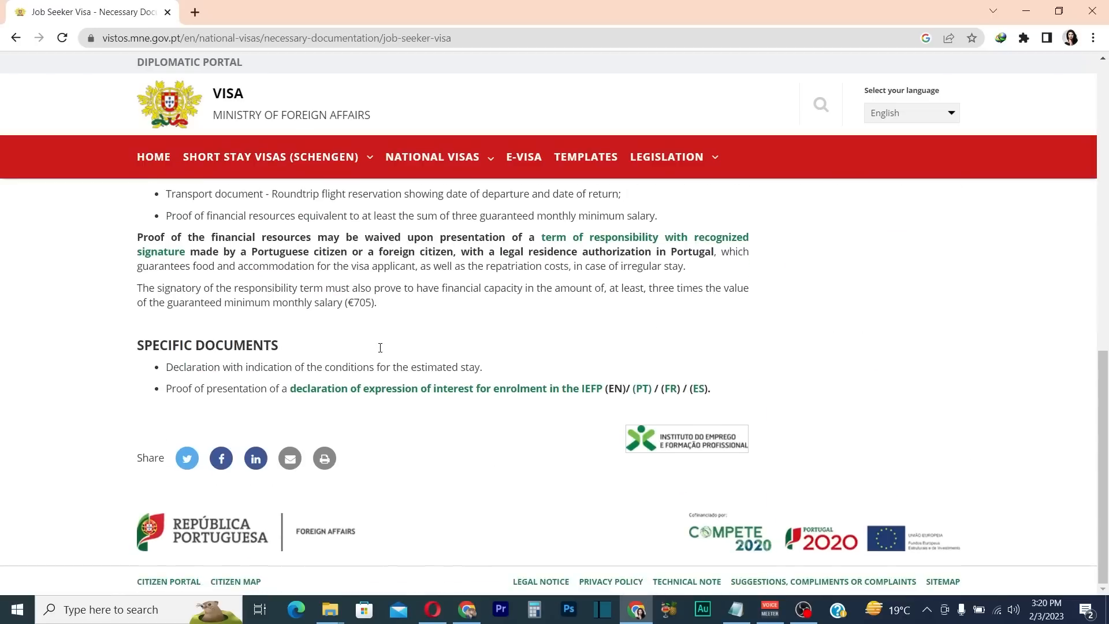
{"action": "scroll", "coordinate": [235, 390], "scroll_direction": "up", "scroll_amount": 2}
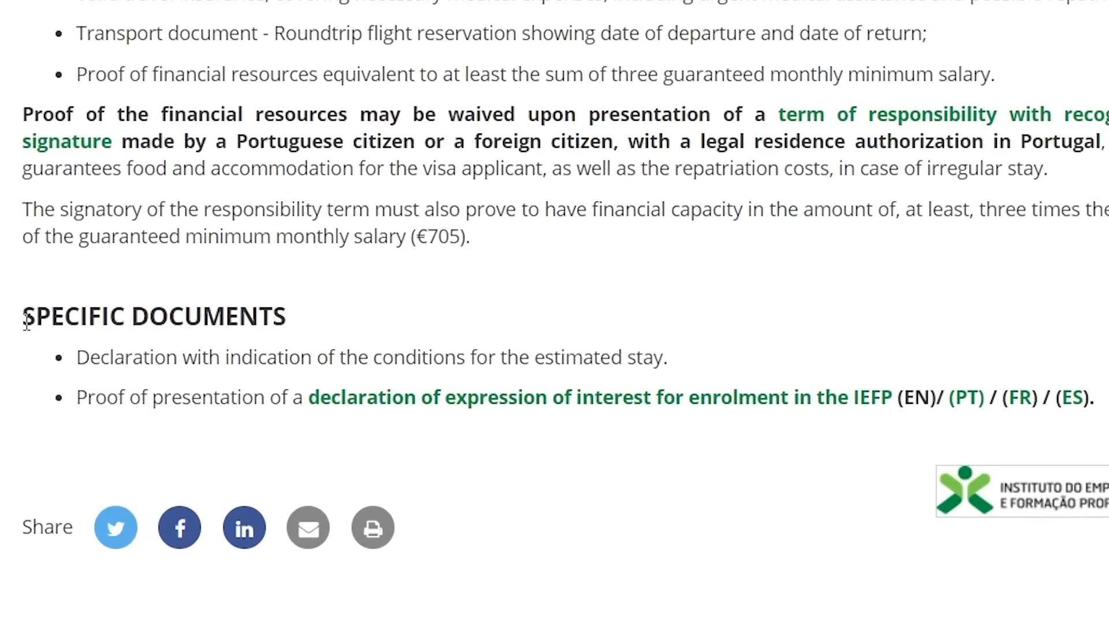
{"action": "left_click_drag", "start_coordinate": [26, 320], "coordinate": [286, 321]}
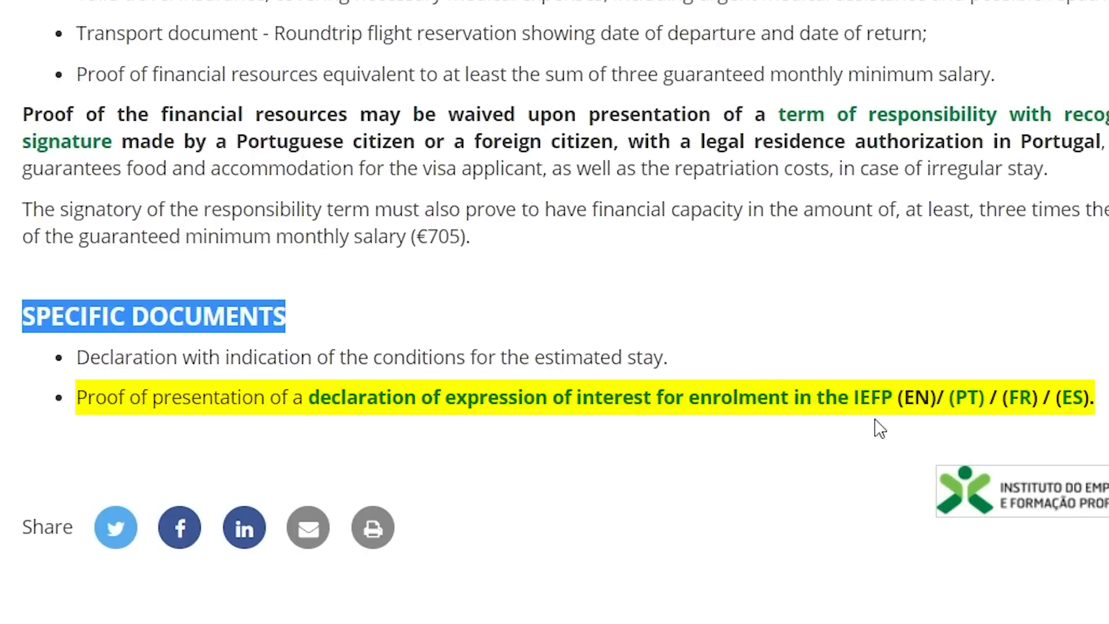
{"action": "left_click", "coordinate": [765, 398]}
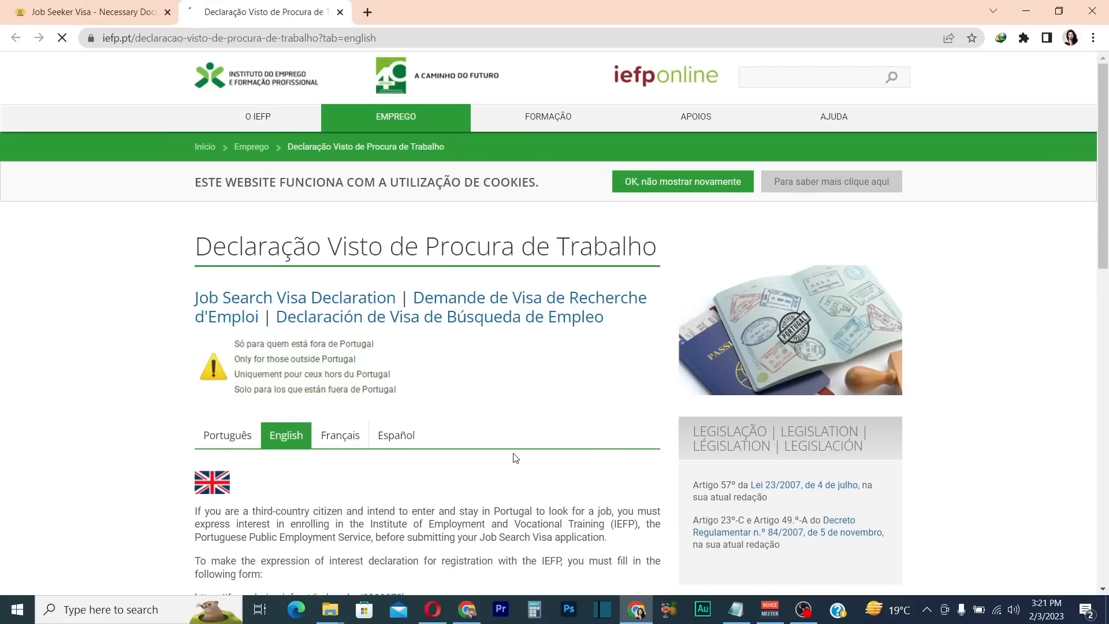
Open the formularios.iefp.pt Job Search Visa Application form link from the English instructions
{"action": "scroll", "coordinate": [515, 456], "scroll_direction": "down", "scroll_amount": 2}
{"action": "scroll", "coordinate": [371, 287], "scroll_direction": "down", "scroll_amount": 2}
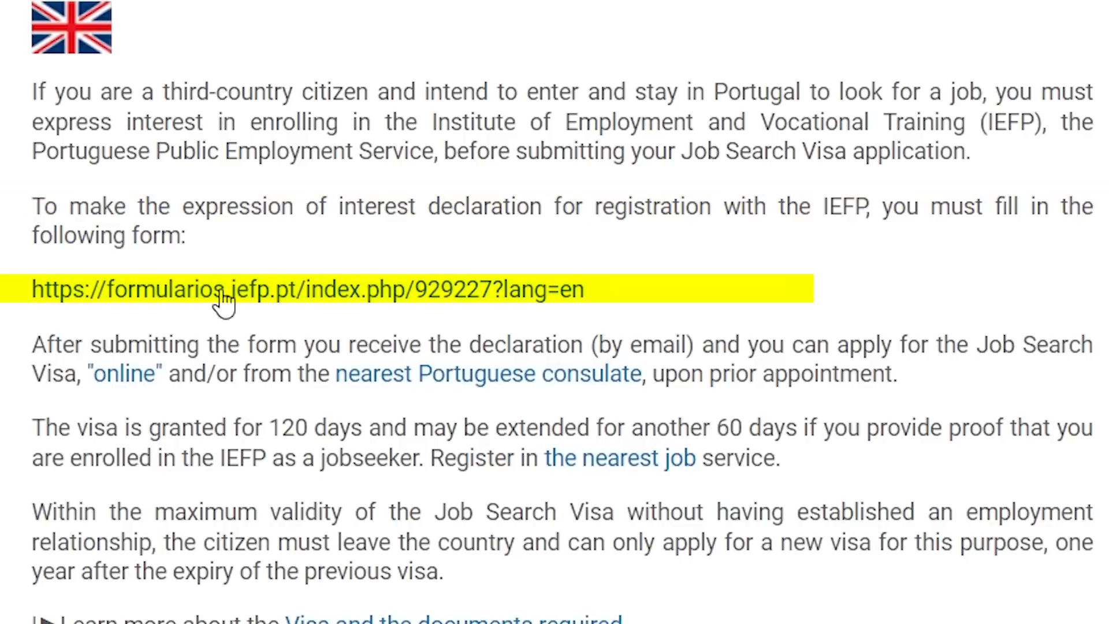
{"action": "left_click", "coordinate": [221, 293]}
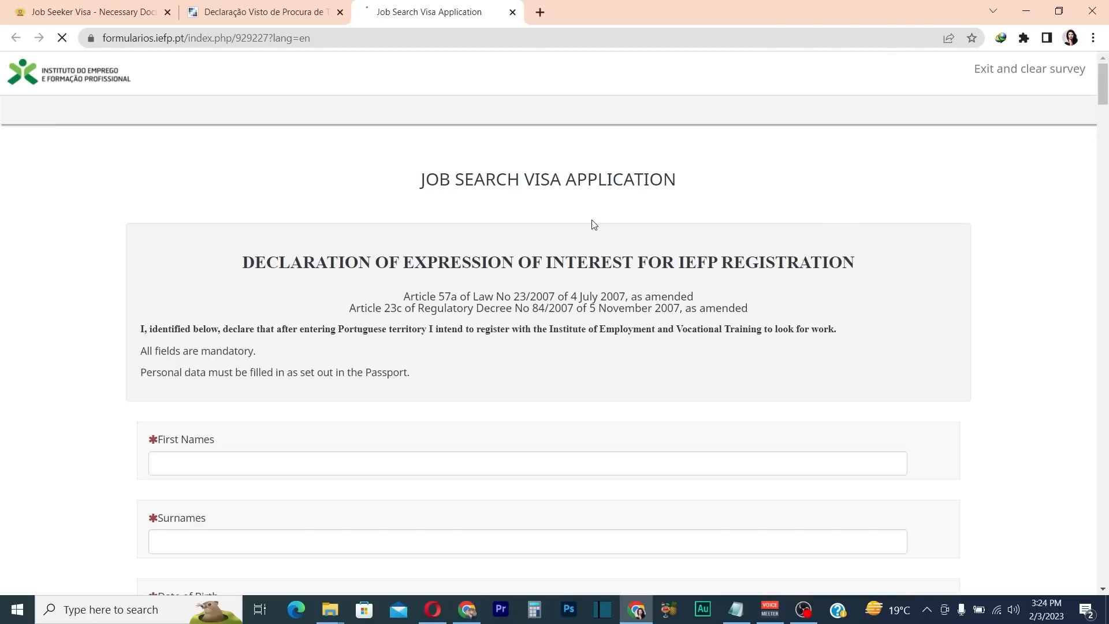
{"action": "left_click_drag", "start_coordinate": [425, 181], "coordinate": [690, 182]}
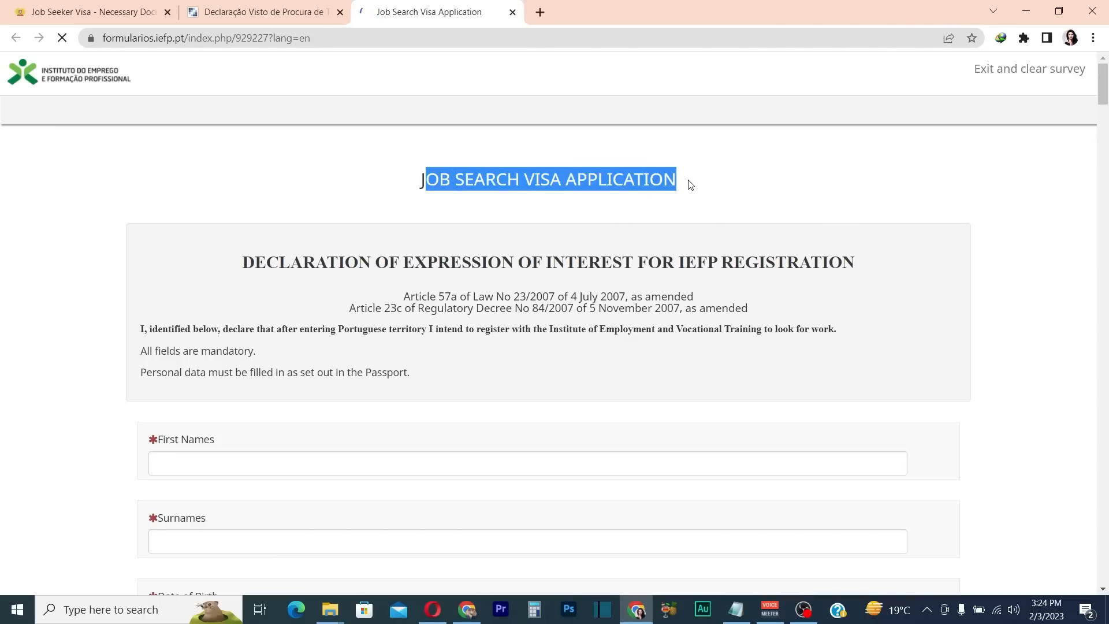
{"action": "left_click", "coordinate": [646, 182]}
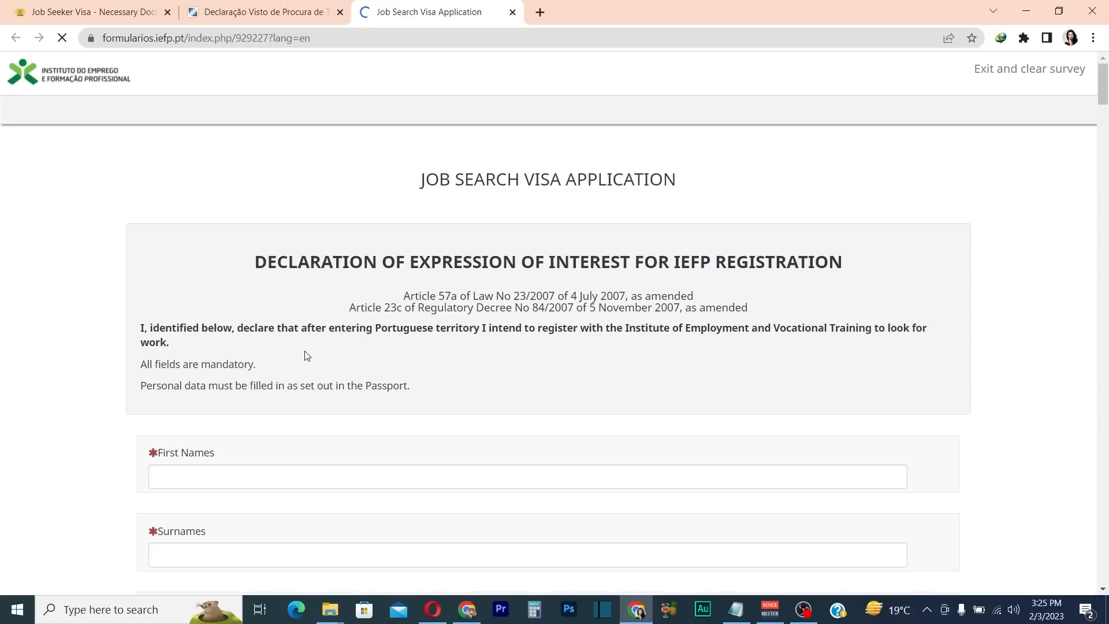
{"action": "scroll", "coordinate": [305, 355], "scroll_direction": "down", "scroll_amount": 3}
Enter the applicant's first names and surname
{"action": "left_click", "coordinate": [202, 259]}
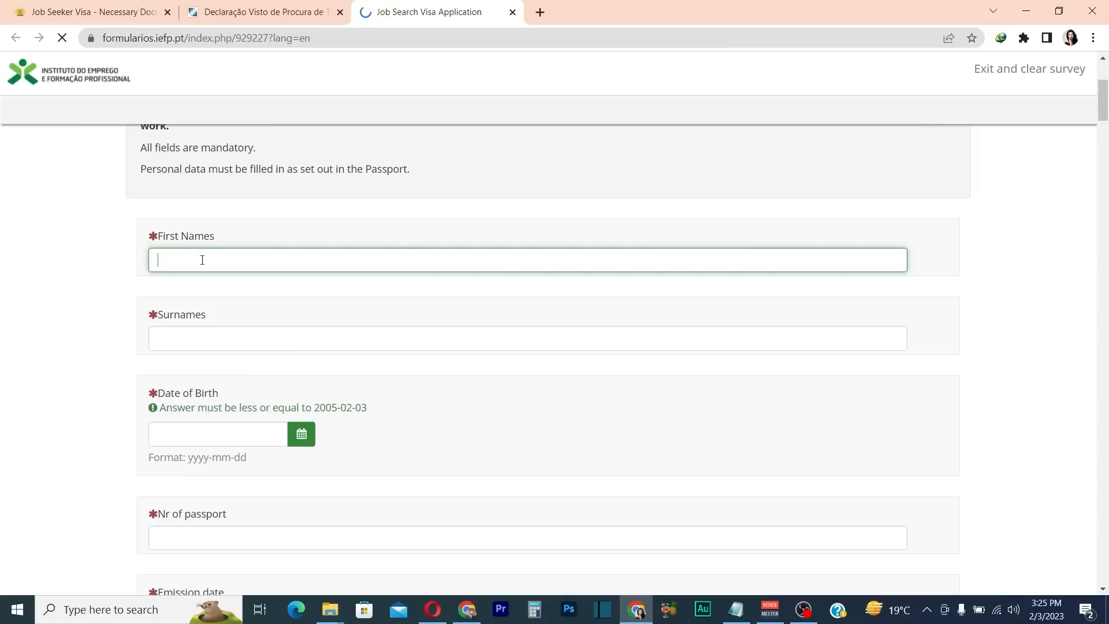
{"action": "left_click", "coordinate": [238, 337]}
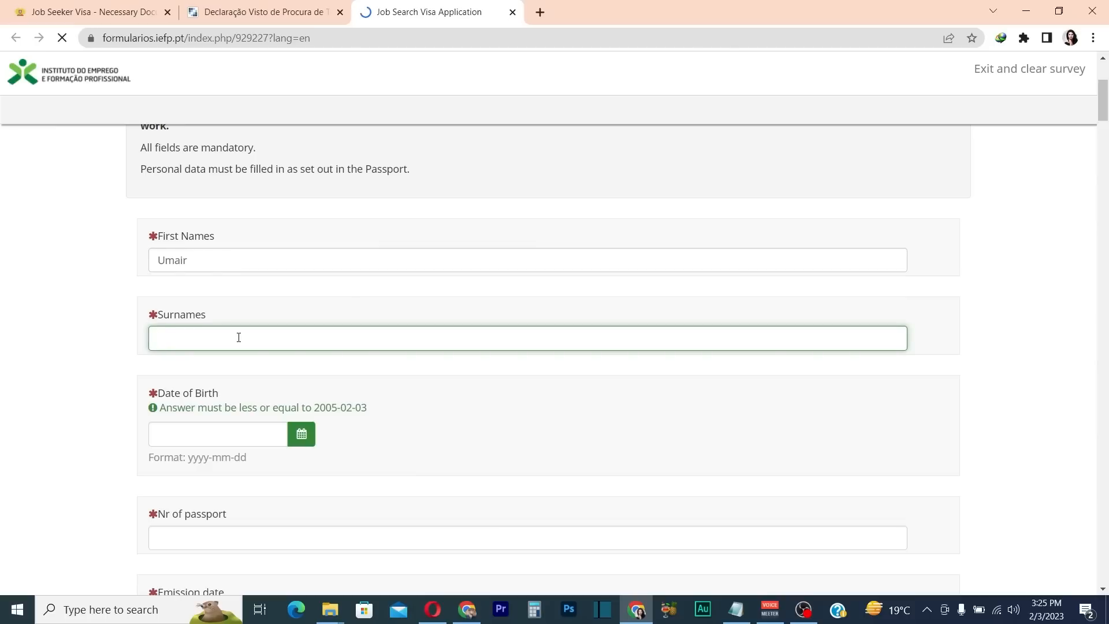
Set the date of birth to 6 January 2005
{"action": "scroll", "coordinate": [205, 349], "scroll_direction": "down", "scroll_amount": 3}
{"action": "left_click", "coordinate": [306, 297]}
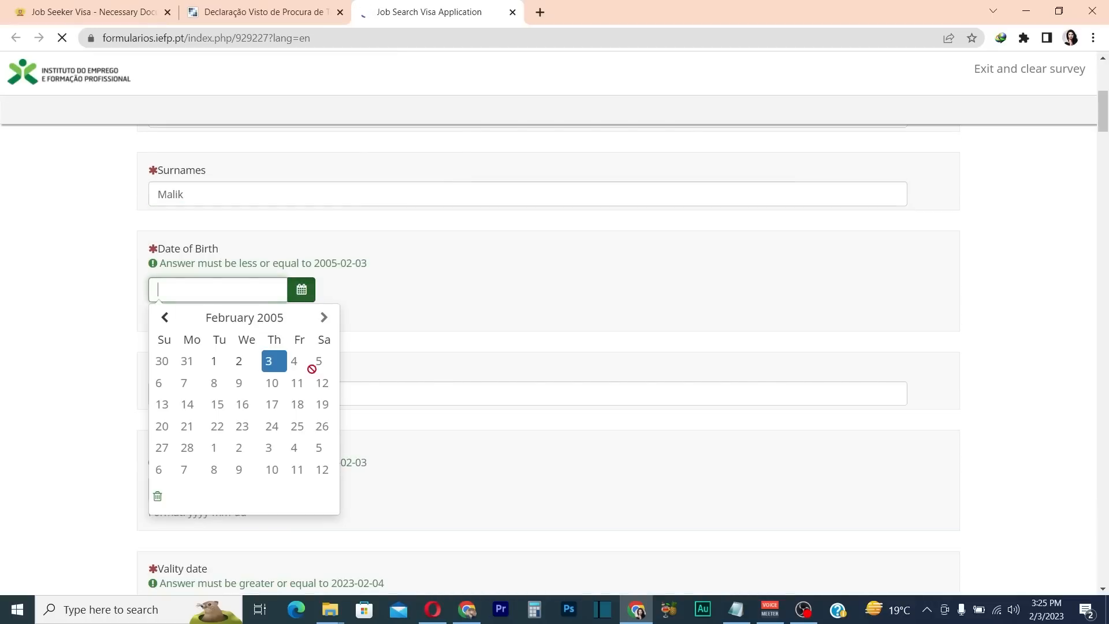
{"action": "left_click", "coordinate": [165, 317]}
{"action": "left_click", "coordinate": [261, 383]}
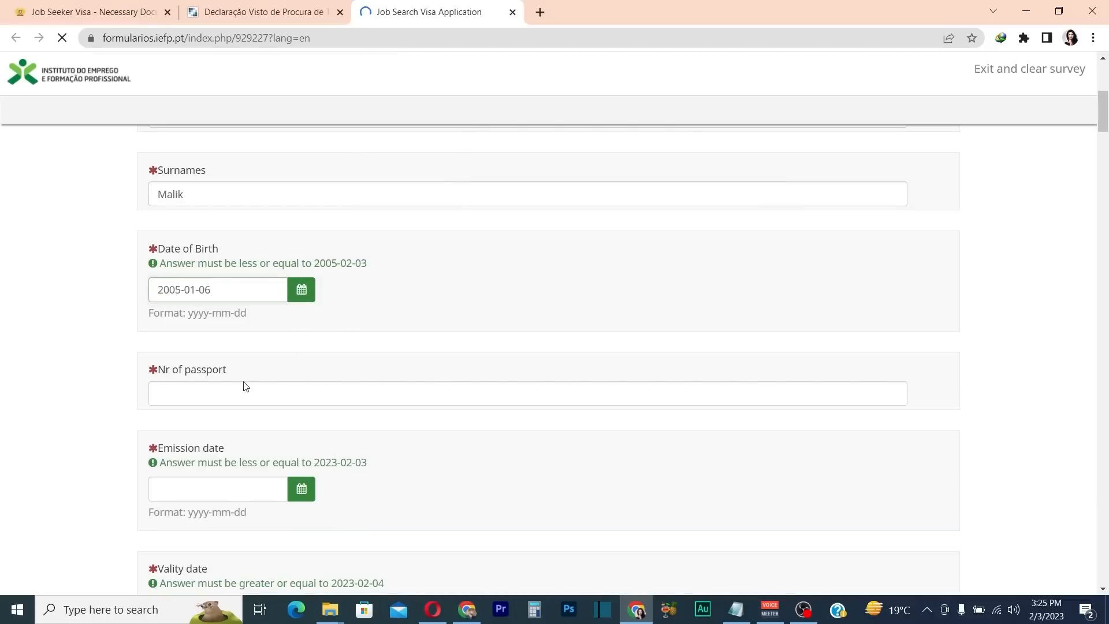
Enter the applicant's passport number
{"action": "scroll", "coordinate": [266, 372], "scroll_direction": "down", "scroll_amount": 3}
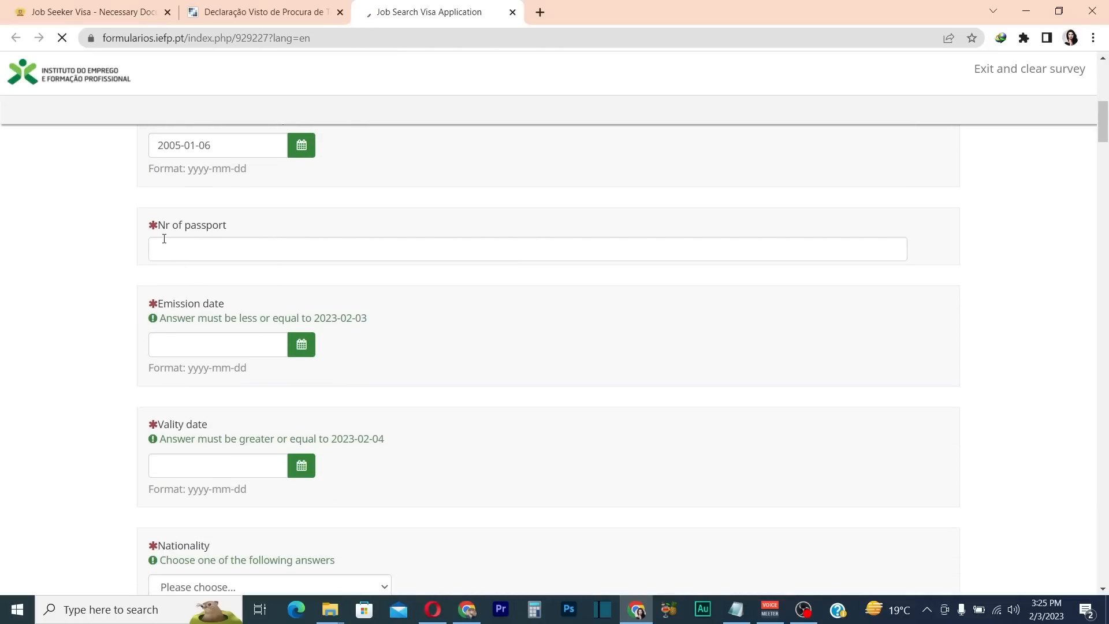
{"action": "left_click", "coordinate": [216, 247]}
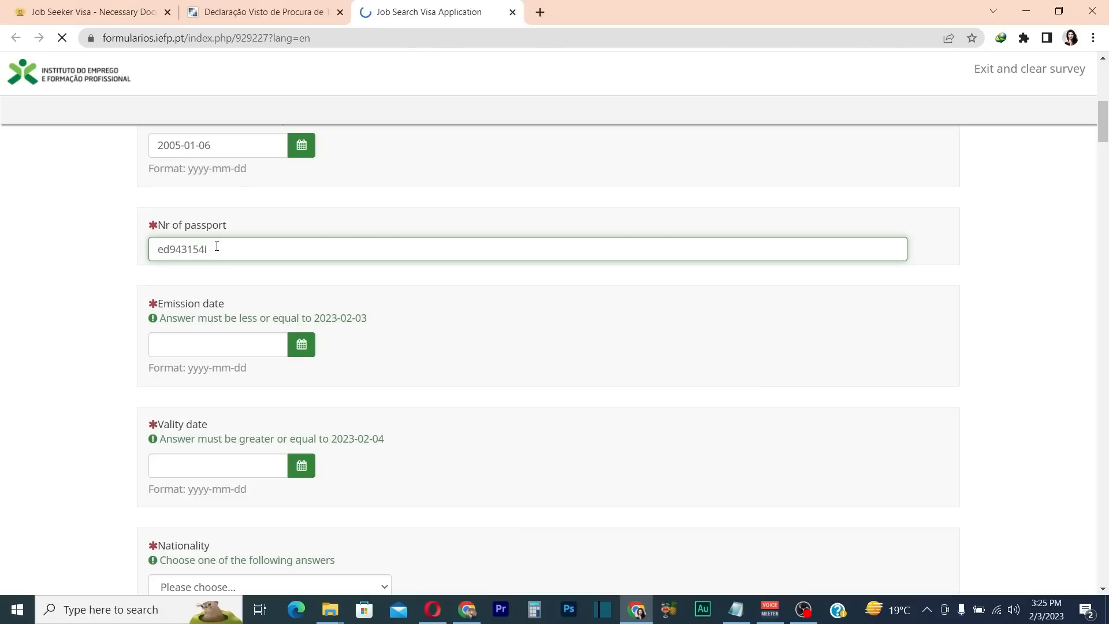
Set the passport emission date to 2023-01-11 and validity date to 2023-02-17
{"action": "scroll", "coordinate": [445, 337], "scroll_direction": "down", "scroll_amount": 1}
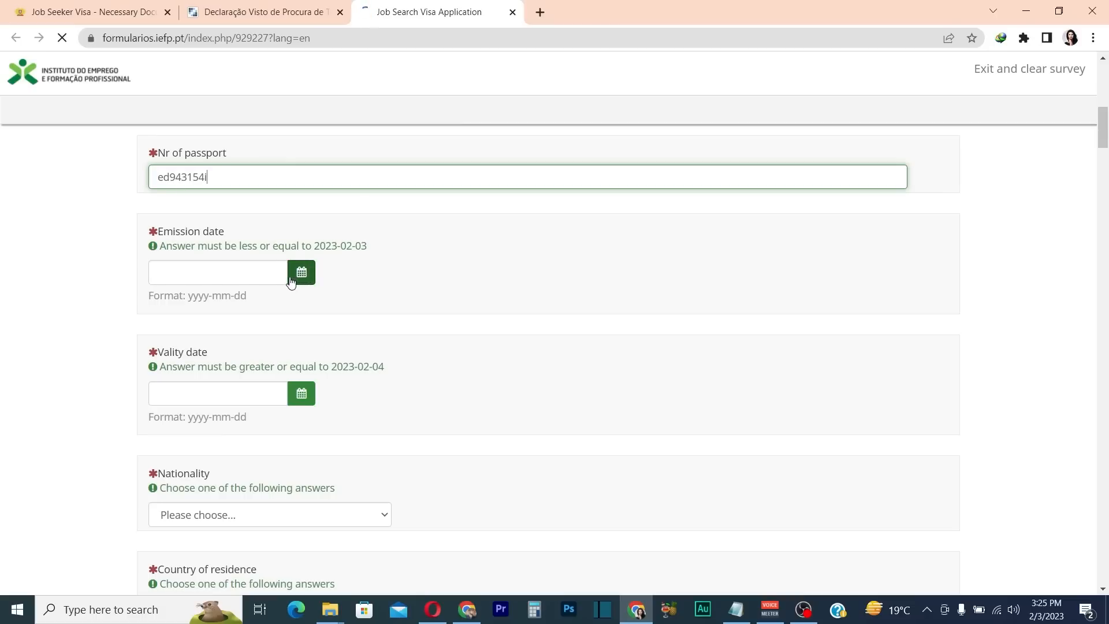
{"action": "left_click", "coordinate": [303, 275]}
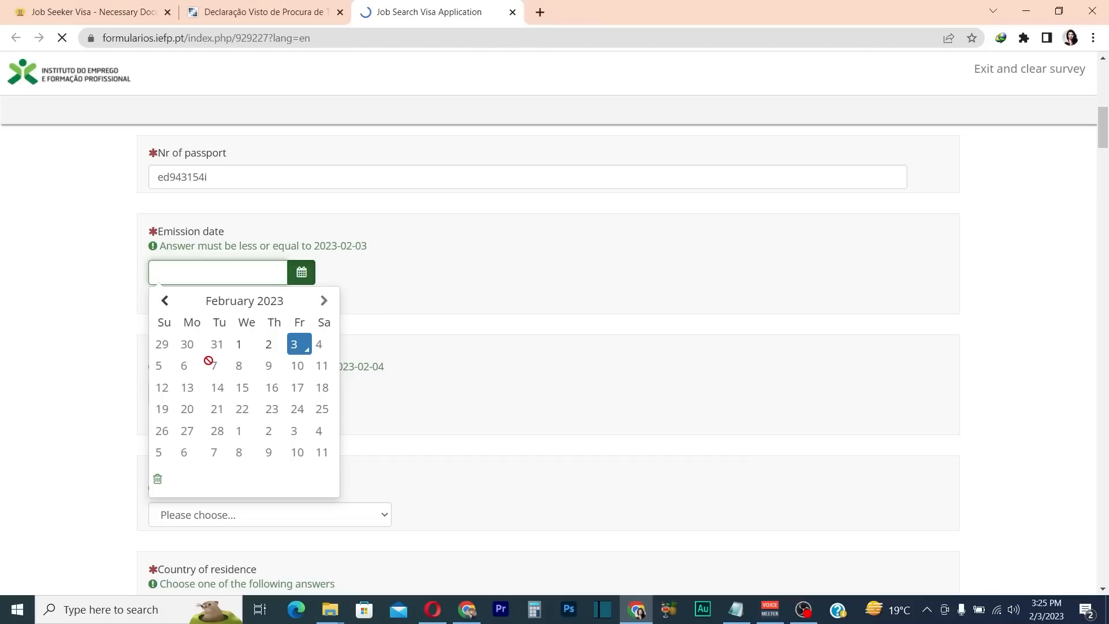
{"action": "left_click", "coordinate": [165, 300]}
{"action": "left_click", "coordinate": [242, 365]}
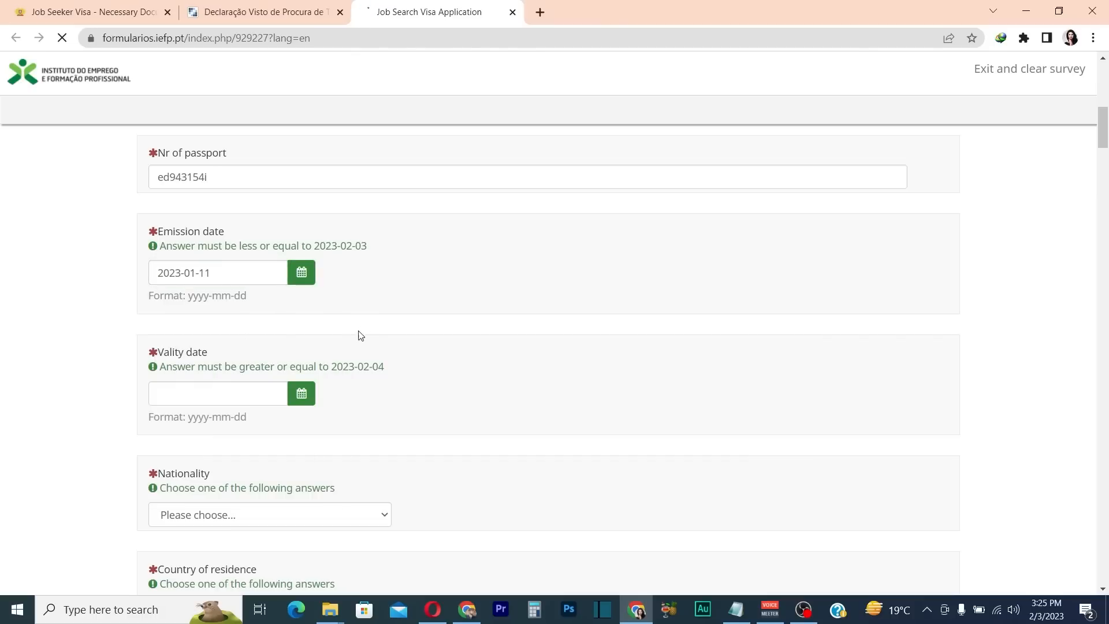
{"action": "left_click_drag", "start_coordinate": [211, 272], "coordinate": [181, 273]}
{"action": "left_click", "coordinate": [474, 276]}
{"action": "scroll", "coordinate": [168, 218], "scroll_direction": "down", "scroll_amount": 2}
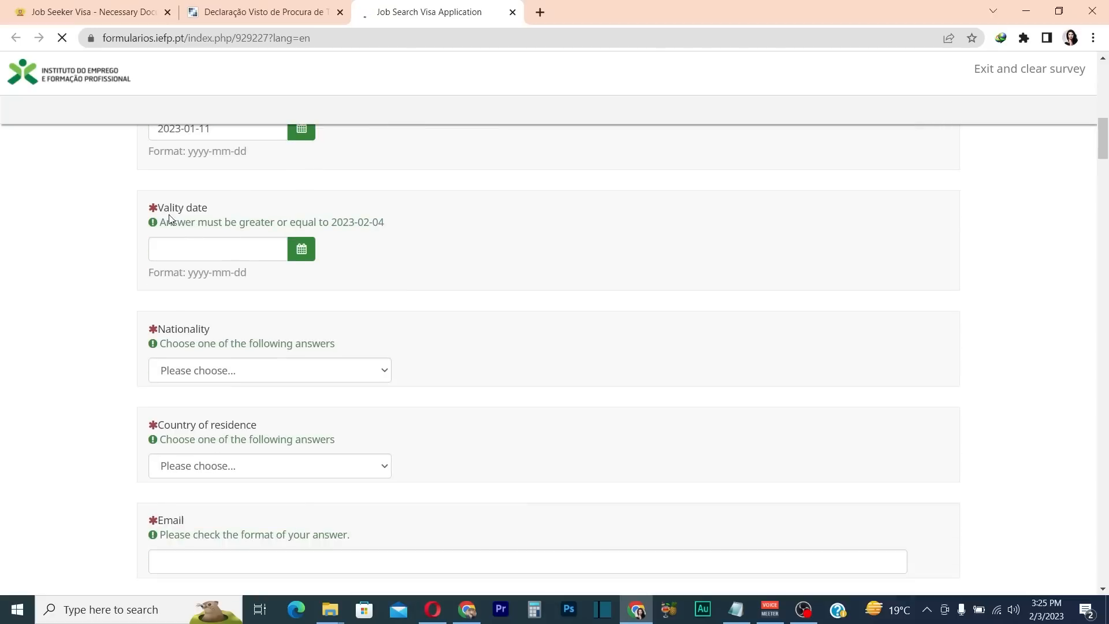
{"action": "left_click", "coordinate": [299, 258]}
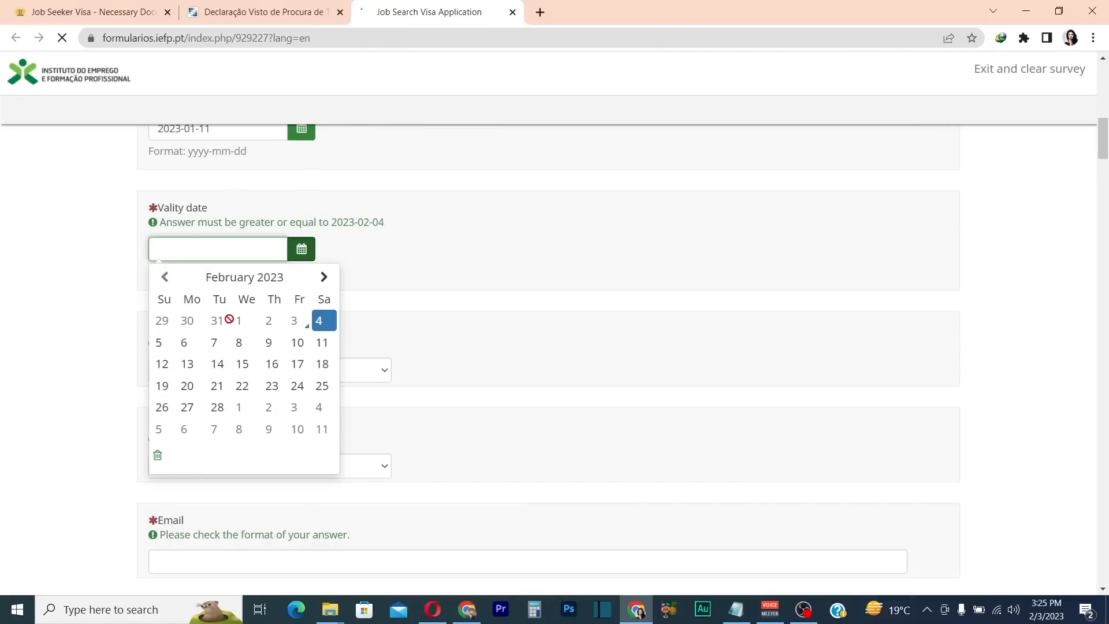
{"action": "left_click", "coordinate": [297, 364]}
{"action": "scroll", "coordinate": [490, 362], "scroll_direction": "down", "scroll_amount": 3}
{"action": "scroll", "coordinate": [436, 351], "scroll_direction": "up", "scroll_amount": 2}
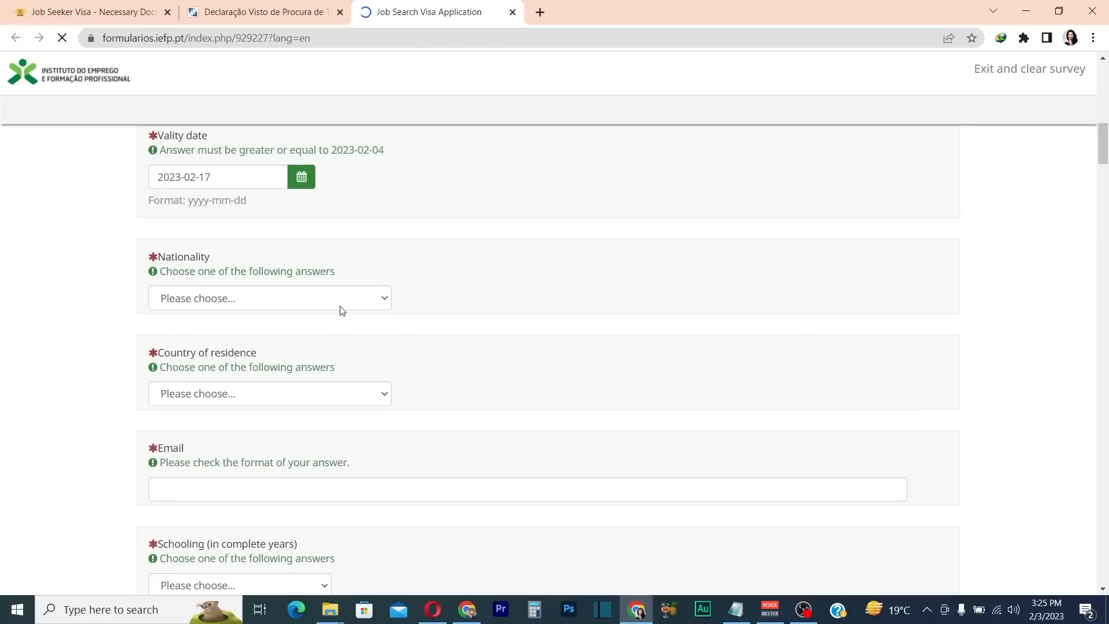
Set both Nationality and Country of residence to PAKISTAN
{"action": "left_click", "coordinate": [291, 298]}
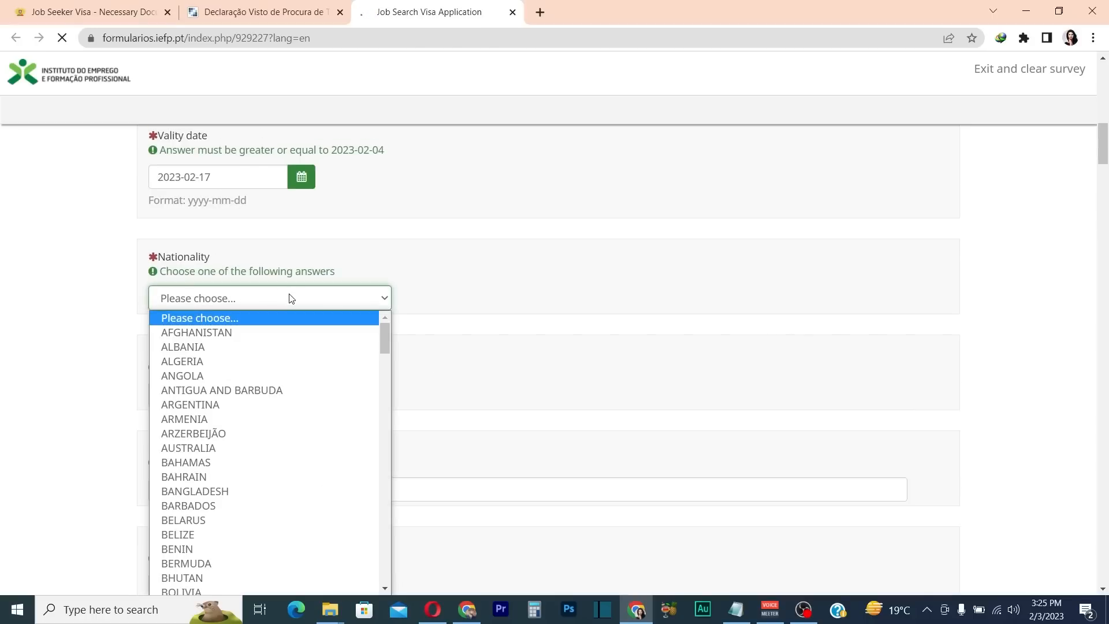
{"action": "type", "text": "pak"}
{"action": "key", "text": "Return"}
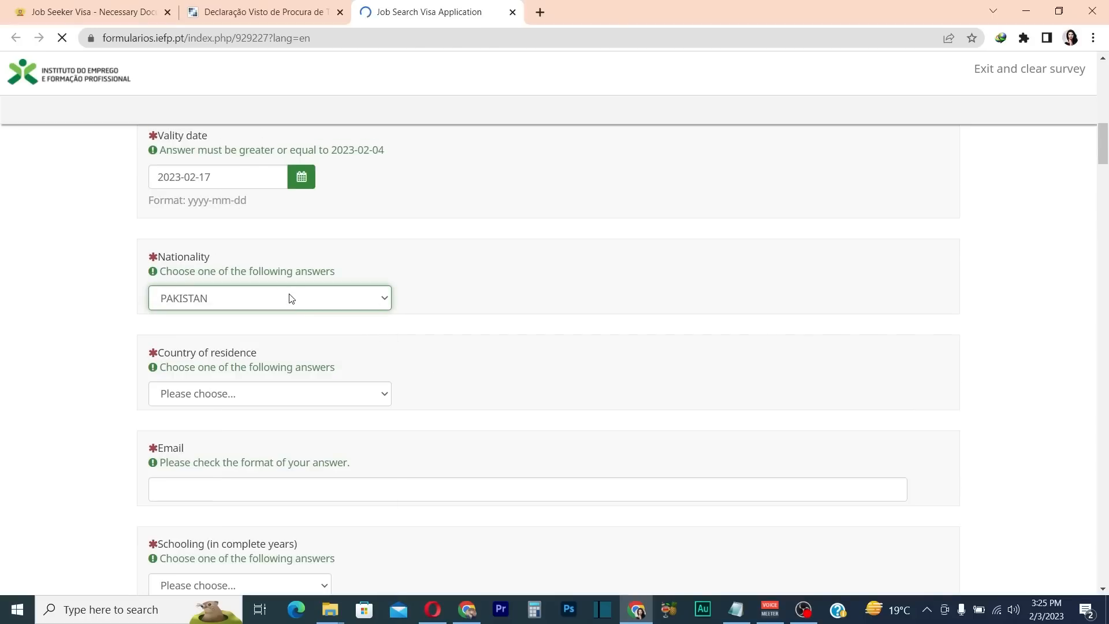
{"action": "scroll", "coordinate": [250, 312], "scroll_direction": "down", "scroll_amount": 1}
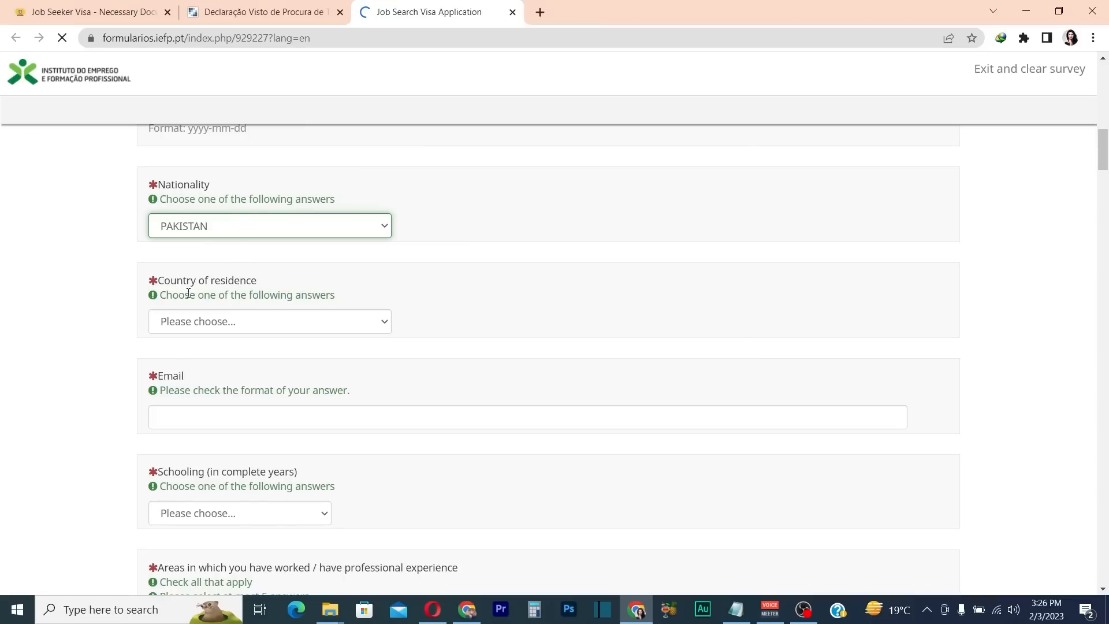
{"action": "left_click", "coordinate": [265, 321]}
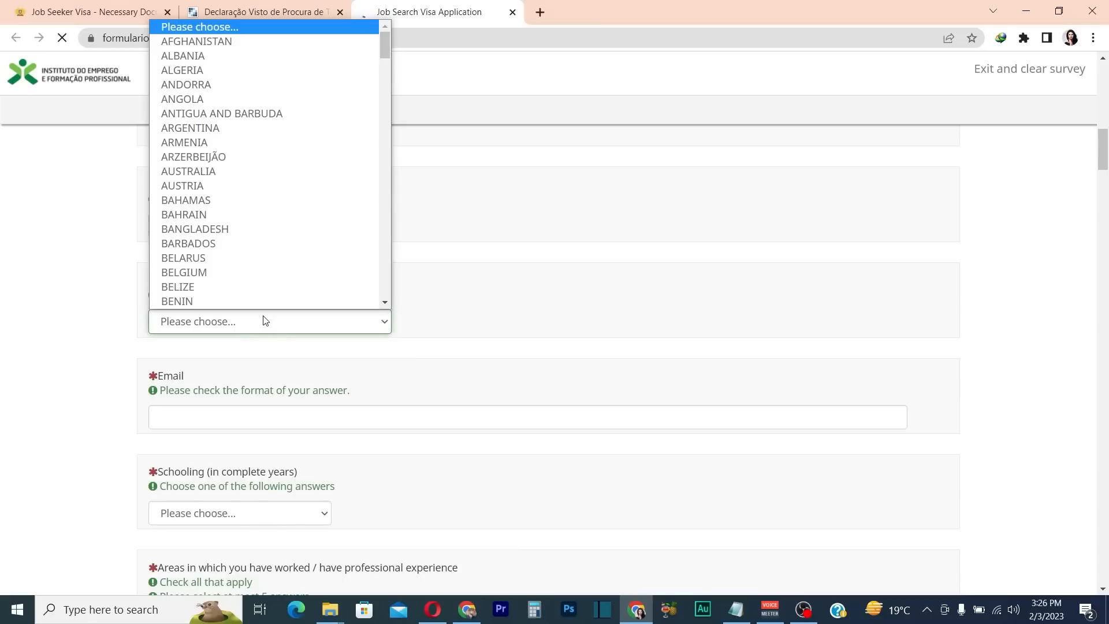
{"action": "key", "text": "p"}
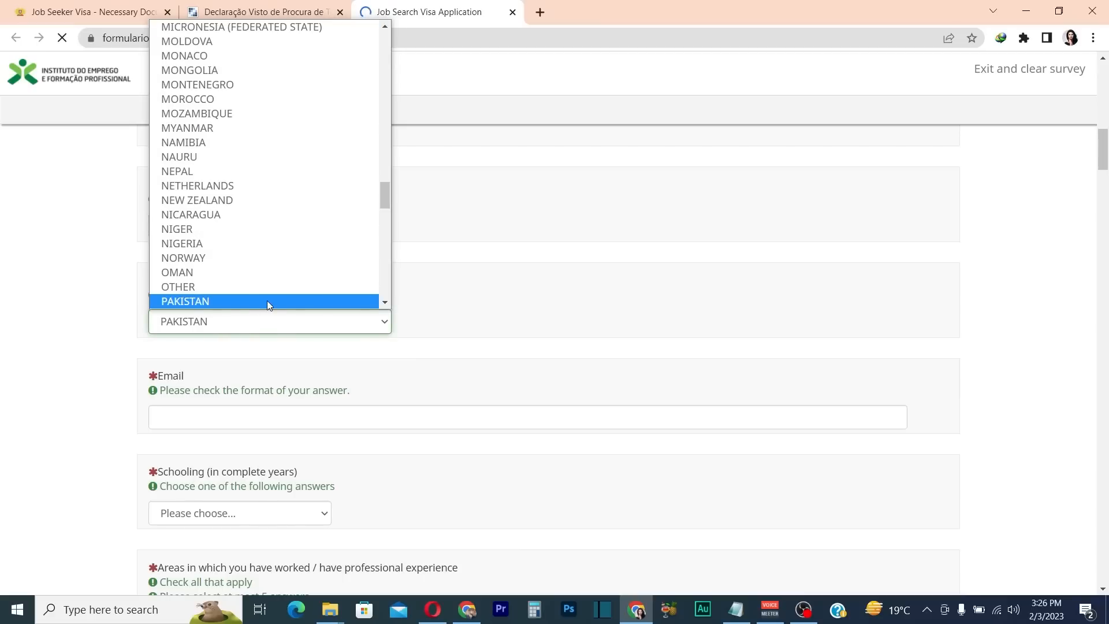
{"action": "left_click", "coordinate": [266, 300]}
{"action": "scroll", "coordinate": [288, 317], "scroll_direction": "down", "scroll_amount": 2}
Enter the applicant's e-mail address in the Email field
{"action": "left_click", "coordinate": [198, 274]}
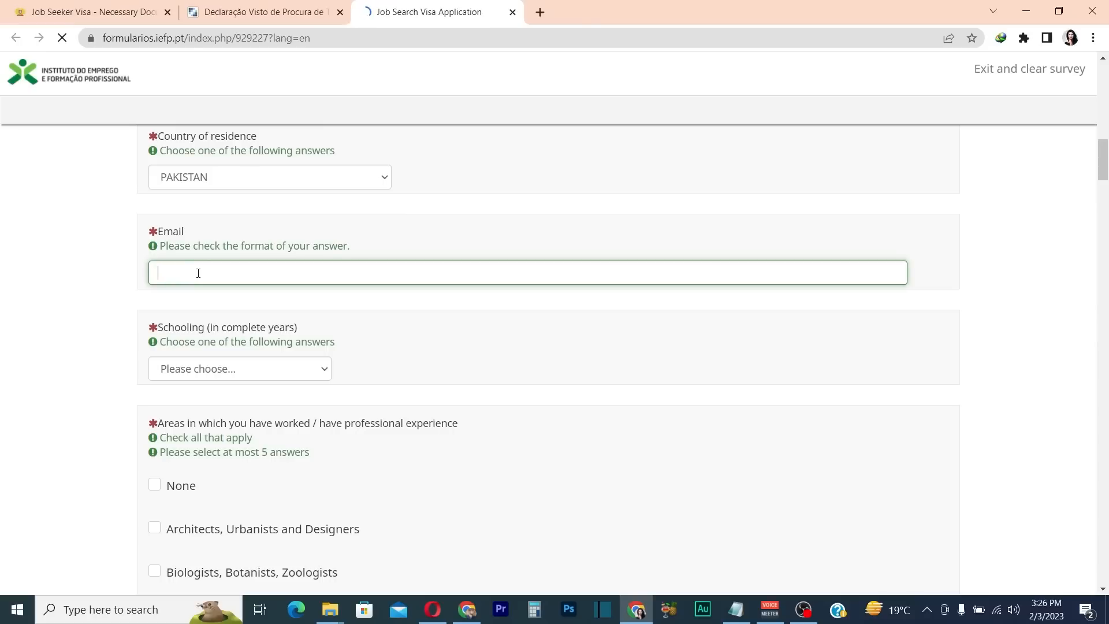
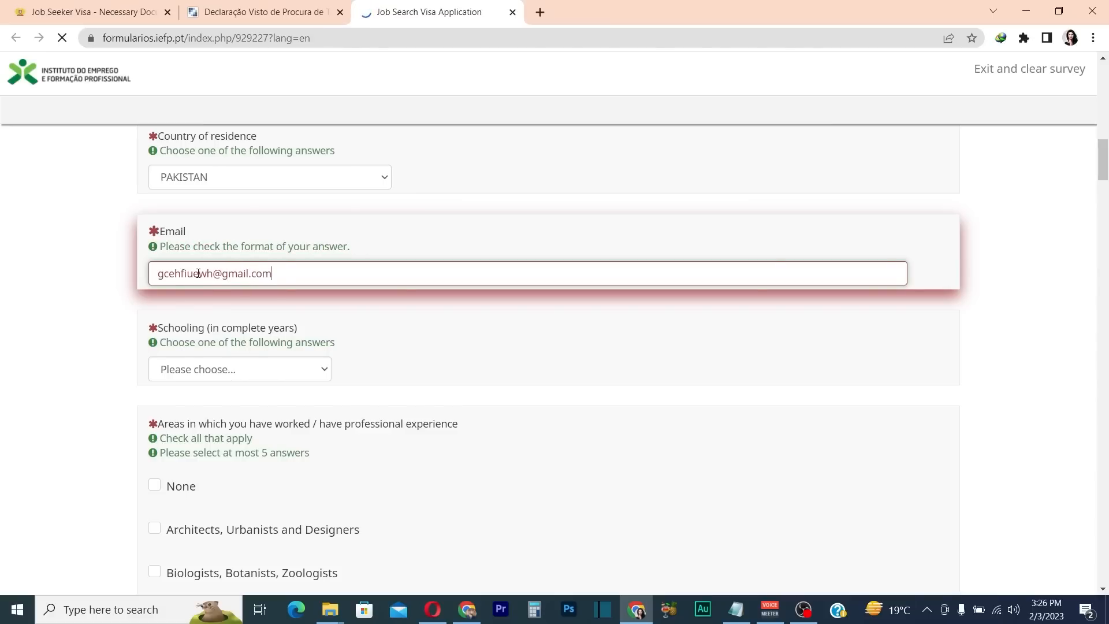
{"action": "scroll", "coordinate": [485, 330], "scroll_direction": "down", "scroll_amount": 1}
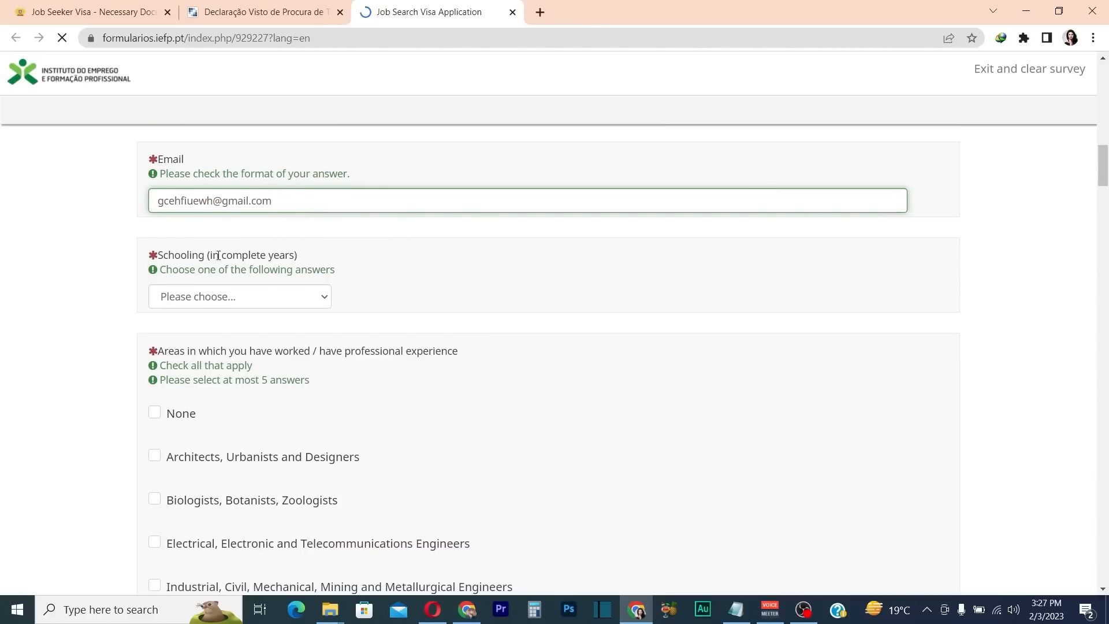
Set the Schooling level to 12 years
{"action": "left_click", "coordinate": [311, 297]}
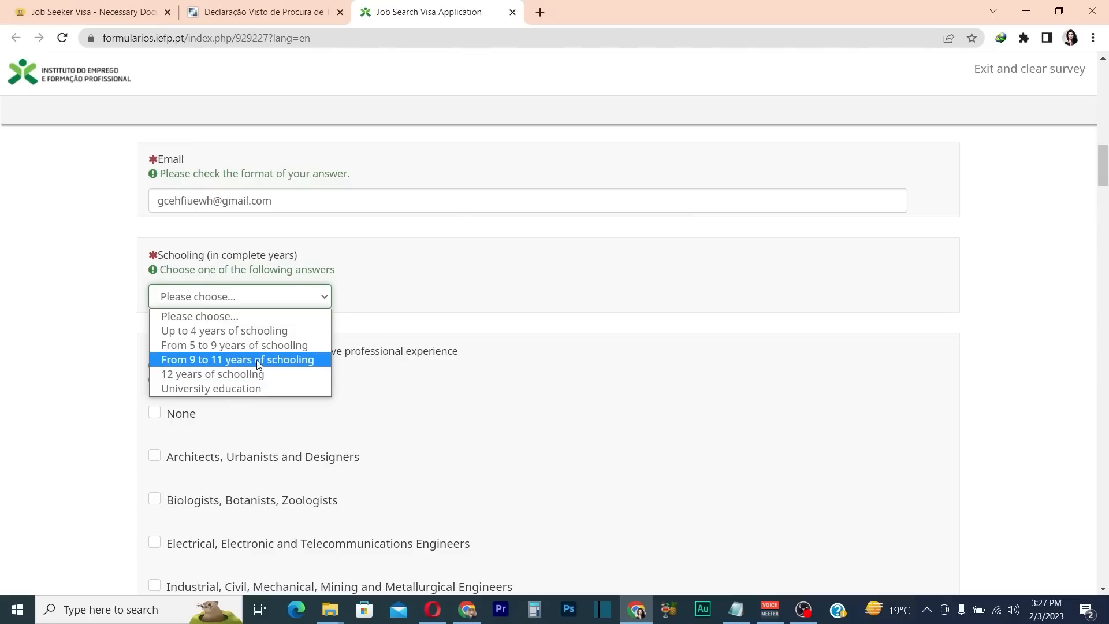
{"action": "left_click", "coordinate": [258, 374]}
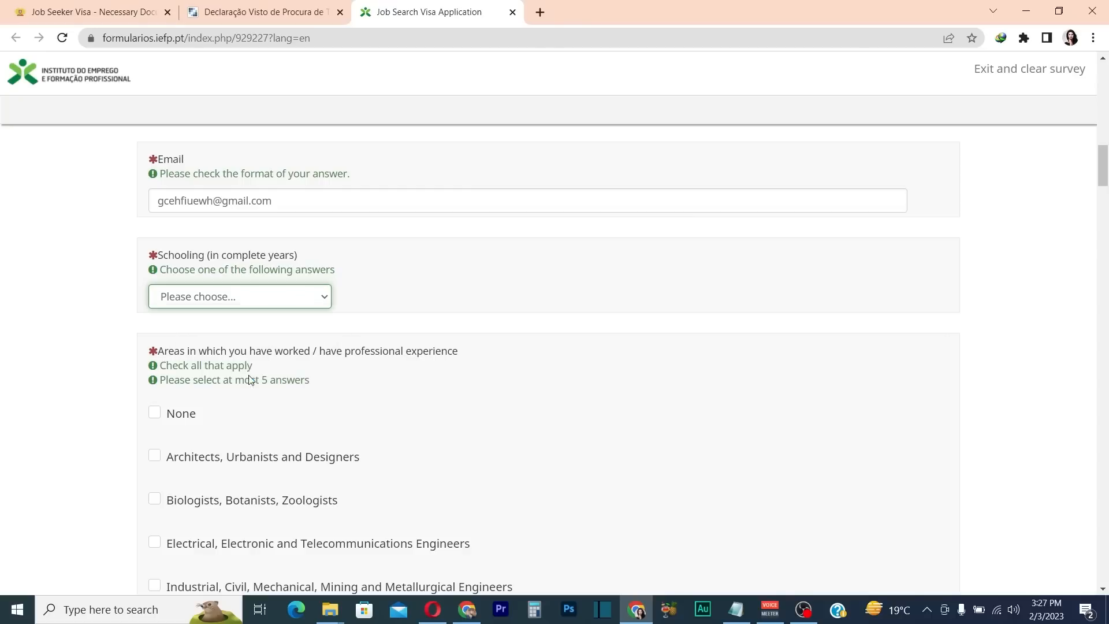
{"action": "scroll", "coordinate": [391, 361], "scroll_direction": "down", "scroll_amount": 2}
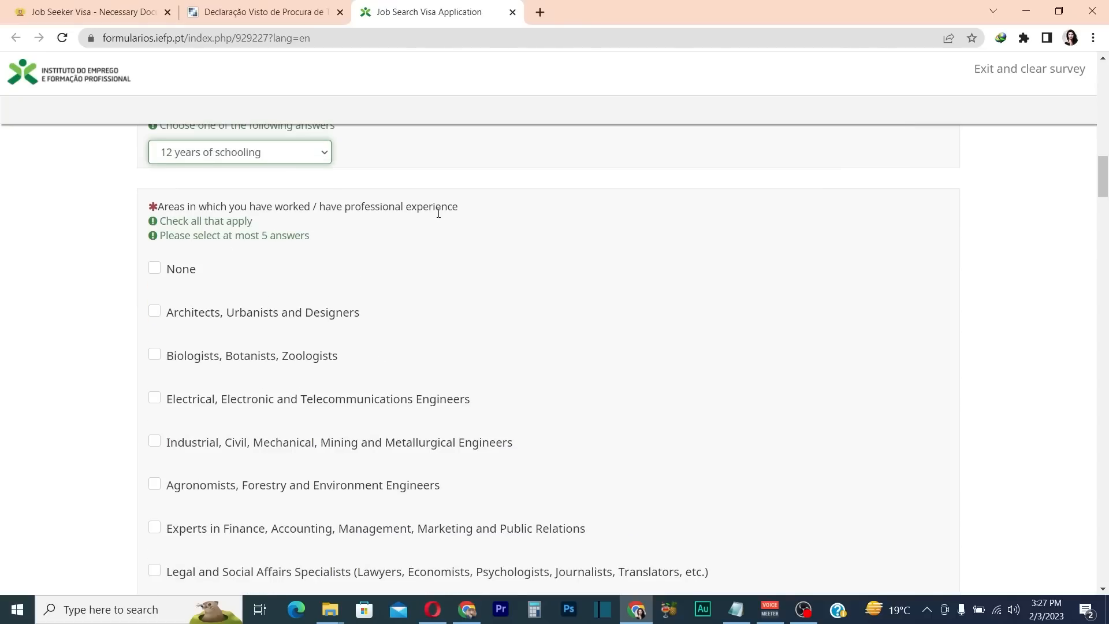
{"action": "left_click_drag", "start_coordinate": [458, 211], "coordinate": [331, 209]}
{"action": "left_click", "coordinate": [571, 259]}
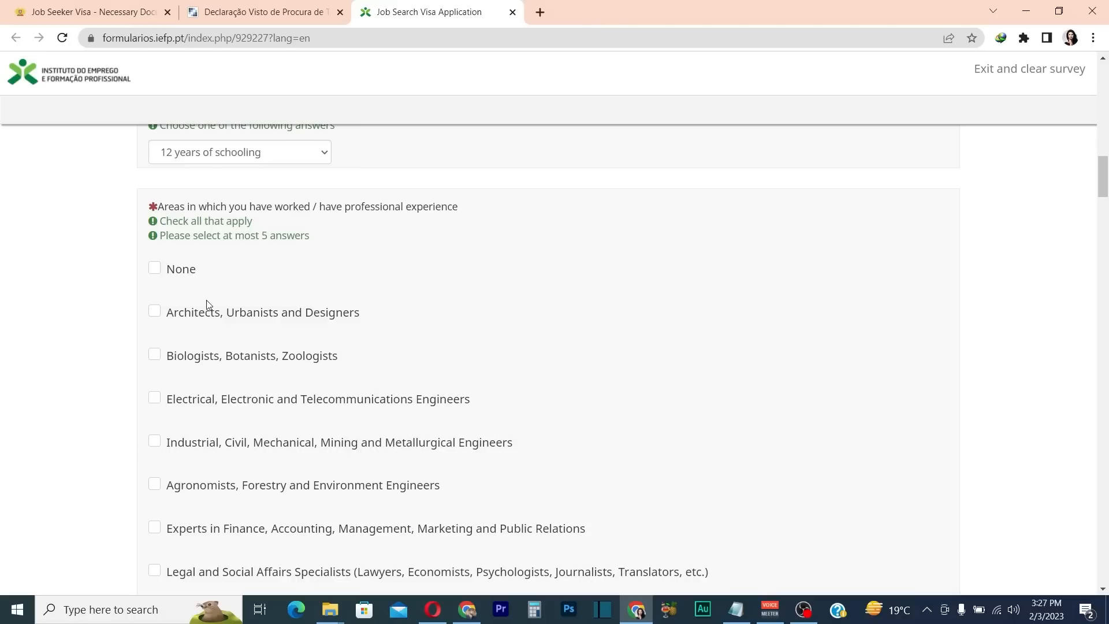
Tick Information Technology Experts and Operators, Clerks/Administrative and Secretaries, and Hotel receptionists as past work areas
{"action": "scroll", "coordinate": [209, 341], "scroll_direction": "down", "scroll_amount": 1}
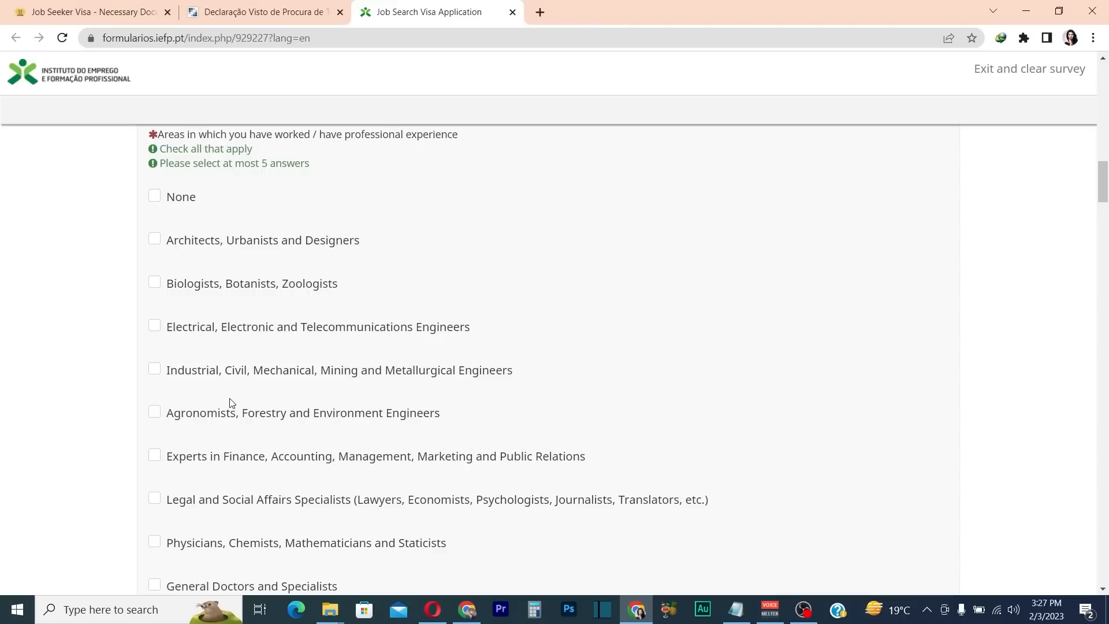
{"action": "scroll", "coordinate": [231, 402], "scroll_direction": "down", "scroll_amount": 1}
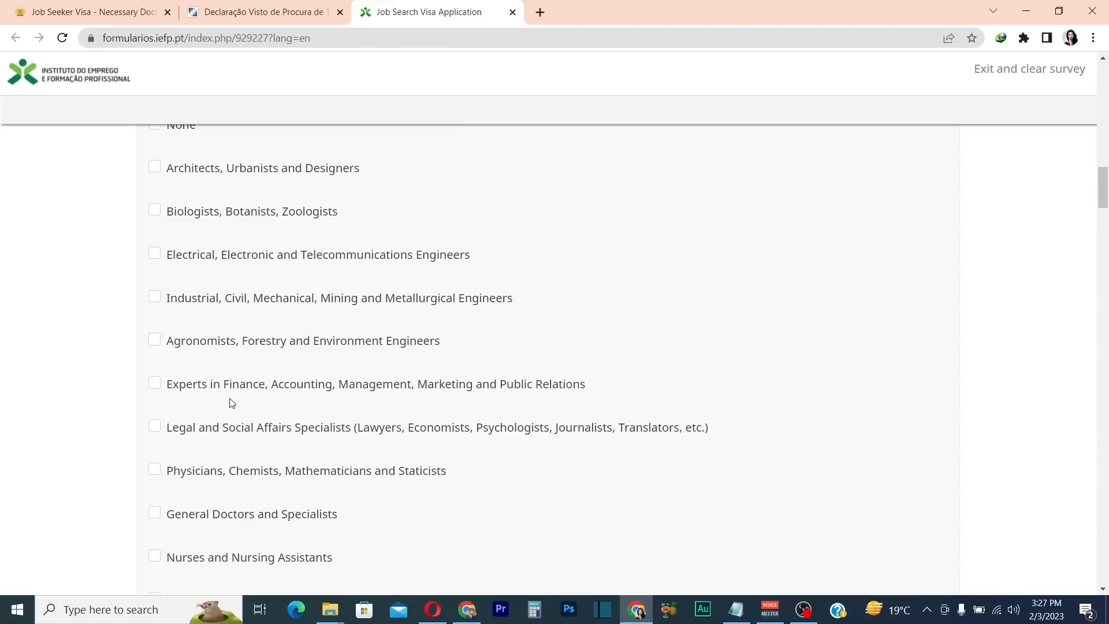
{"action": "scroll", "coordinate": [231, 403], "scroll_direction": "down", "scroll_amount": 10}
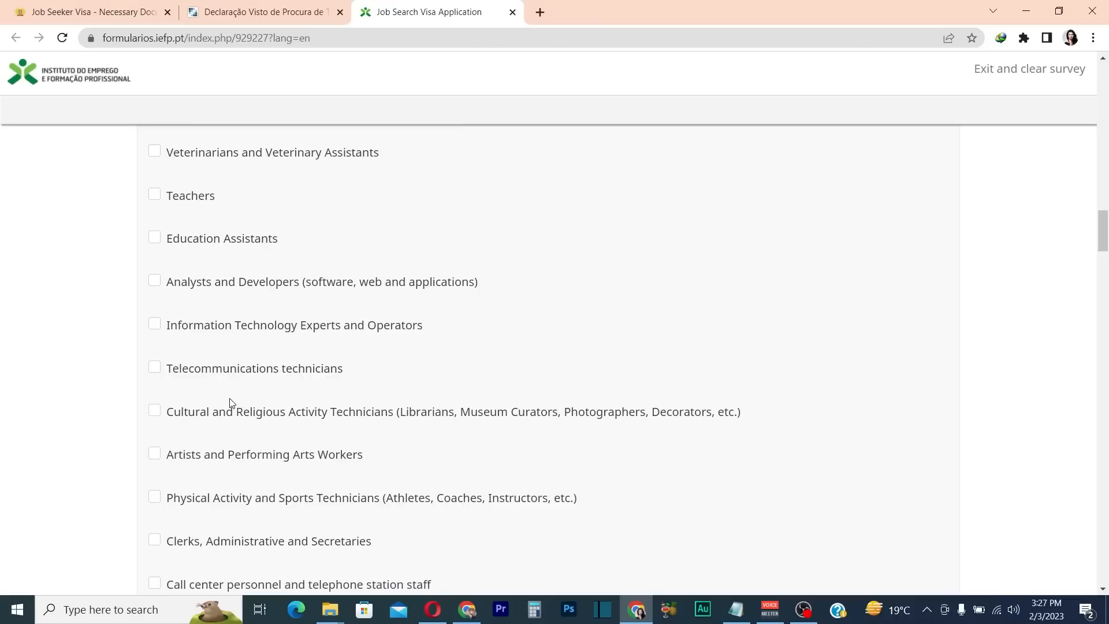
{"action": "left_click", "coordinate": [156, 178]}
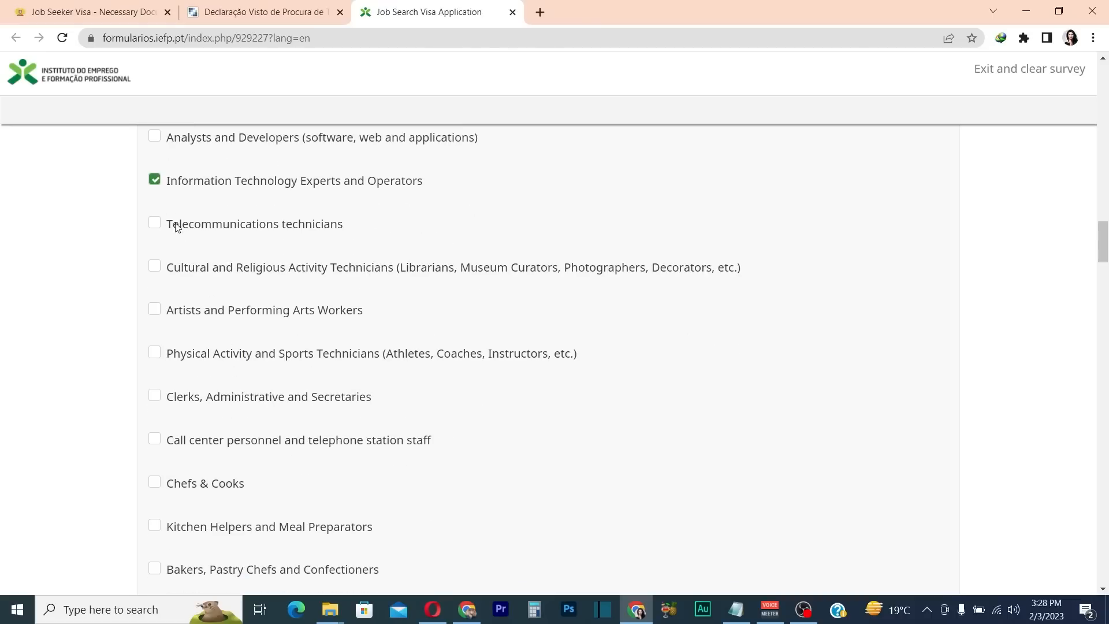
{"action": "scroll", "coordinate": [210, 399], "scroll_direction": "down", "scroll_amount": 2}
{"action": "scroll", "coordinate": [202, 404], "scroll_direction": "down", "scroll_amount": 2}
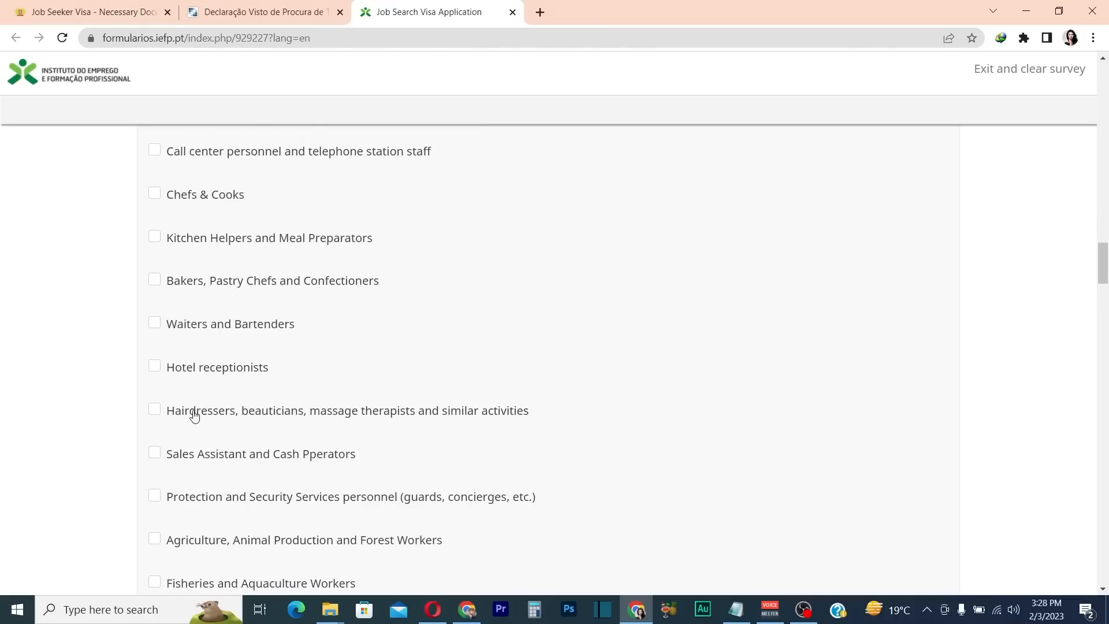
{"action": "scroll", "coordinate": [186, 450], "scroll_direction": "up", "scroll_amount": 3}
{"action": "left_click", "coordinate": [155, 324]}
{"action": "scroll", "coordinate": [205, 422], "scroll_direction": "down", "scroll_amount": 1}
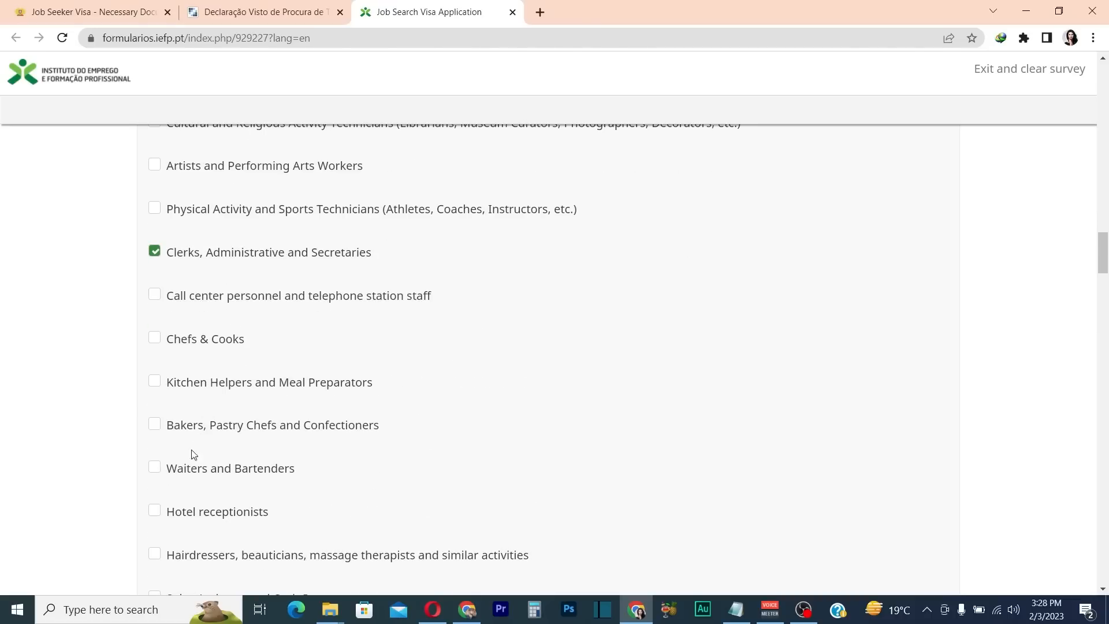
{"action": "left_click", "coordinate": [156, 513]}
{"action": "scroll", "coordinate": [287, 477], "scroll_direction": "down", "scroll_amount": 8}
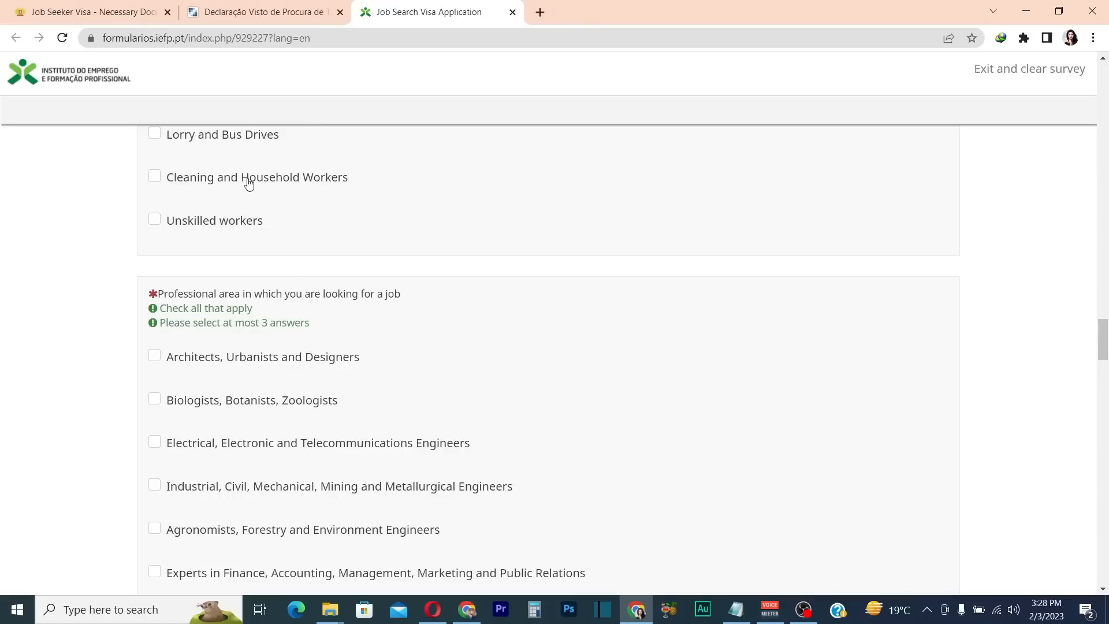
Tick Information Technology, Clerks/Administrative and Secretaries, and Hotel receptionists as sought professional areas
{"action": "scroll", "coordinate": [217, 334], "scroll_direction": "down", "scroll_amount": 8}
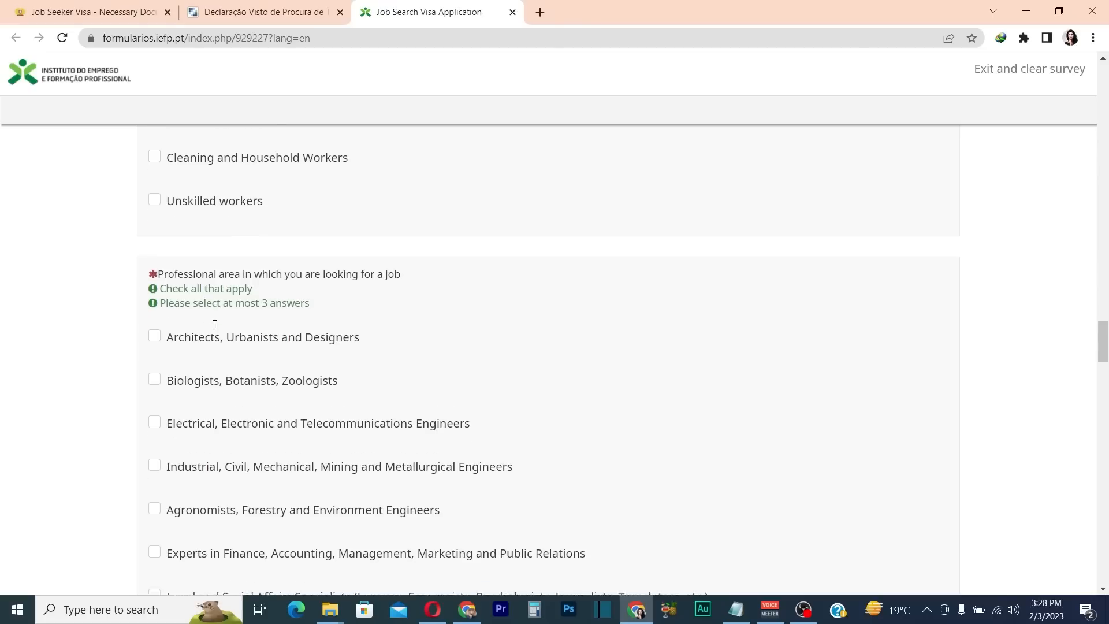
{"action": "scroll", "coordinate": [217, 333], "scroll_direction": "down", "scroll_amount": 4}
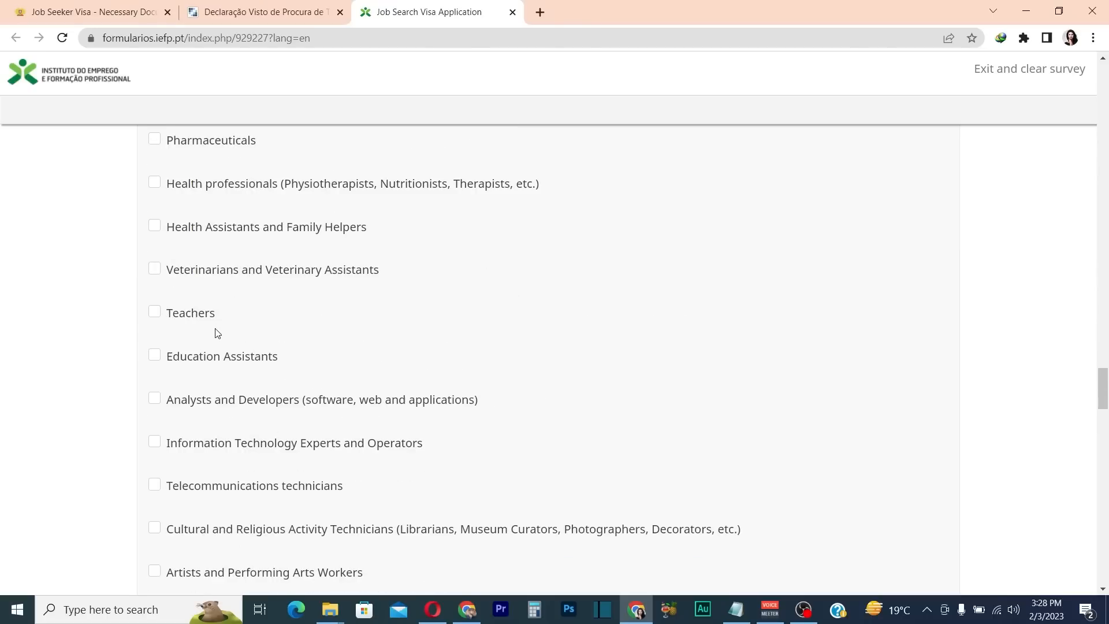
{"action": "scroll", "coordinate": [214, 332], "scroll_direction": "down", "scroll_amount": 3}
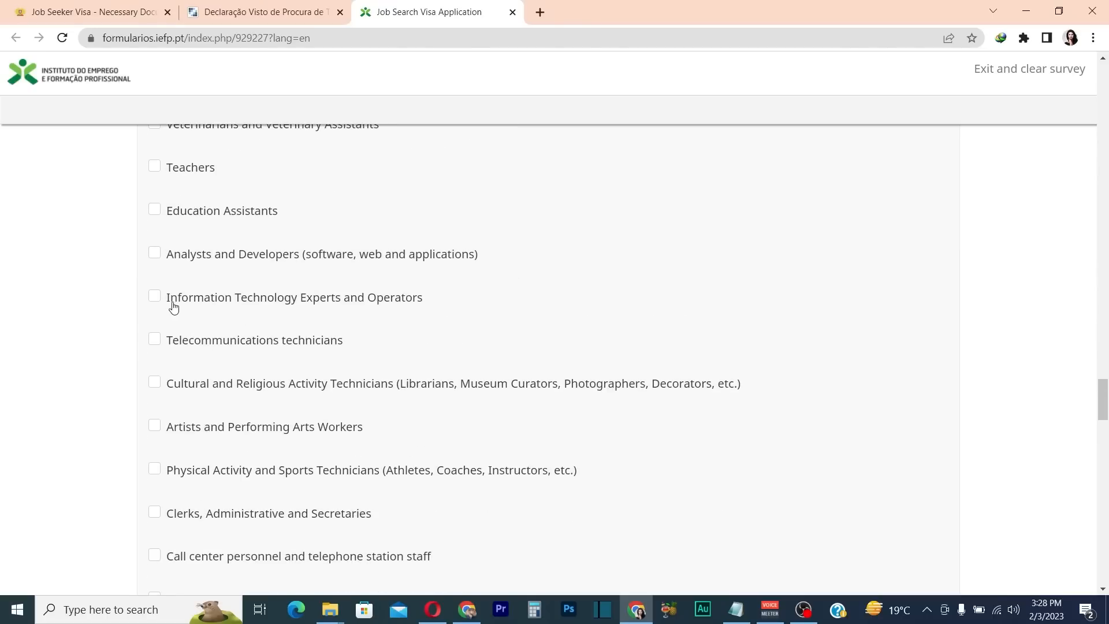
{"action": "left_click", "coordinate": [156, 297]}
{"action": "left_click", "coordinate": [155, 513]}
{"action": "scroll", "coordinate": [228, 479], "scroll_direction": "down", "scroll_amount": 5}
{"action": "left_click", "coordinate": [154, 412]}
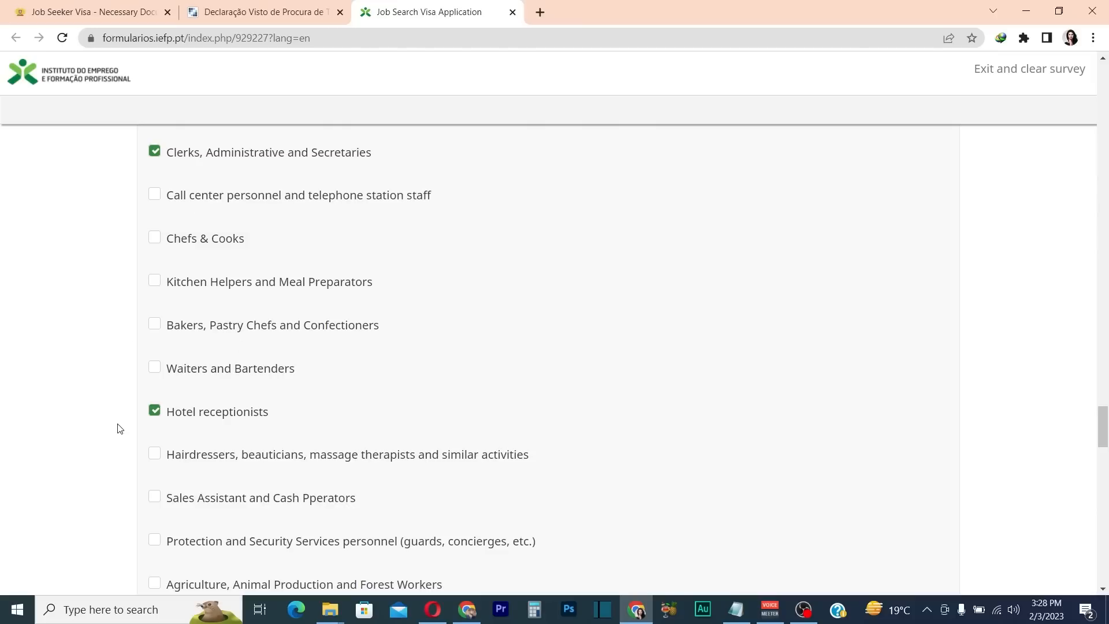
{"action": "scroll", "coordinate": [260, 426], "scroll_direction": "down", "scroll_amount": 5}
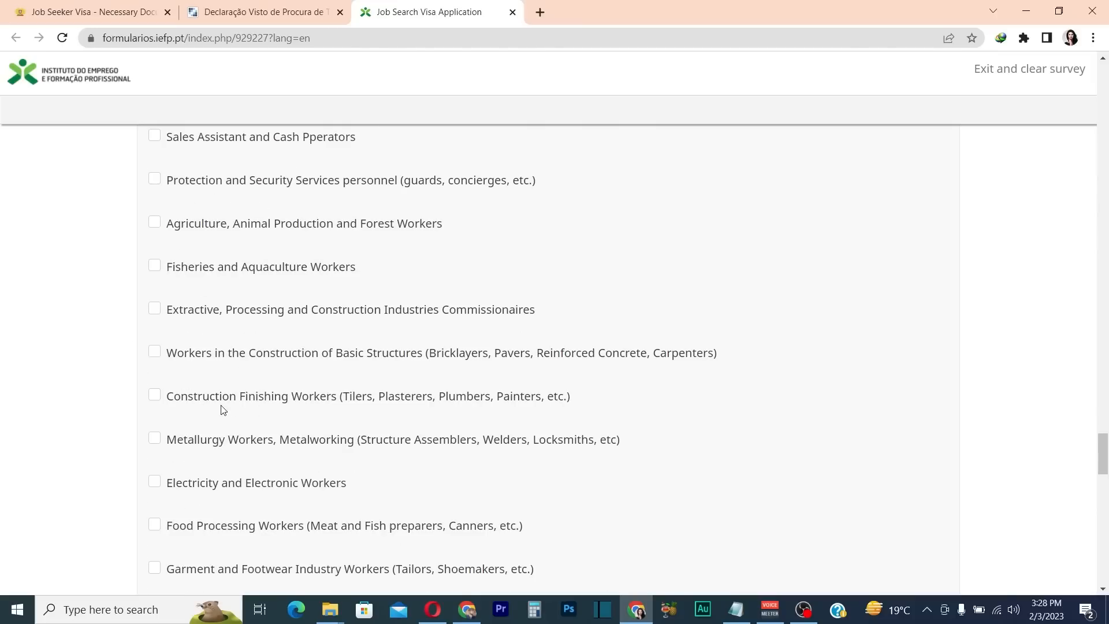
{"action": "scroll", "coordinate": [375, 398], "scroll_direction": "down", "scroll_amount": 8}
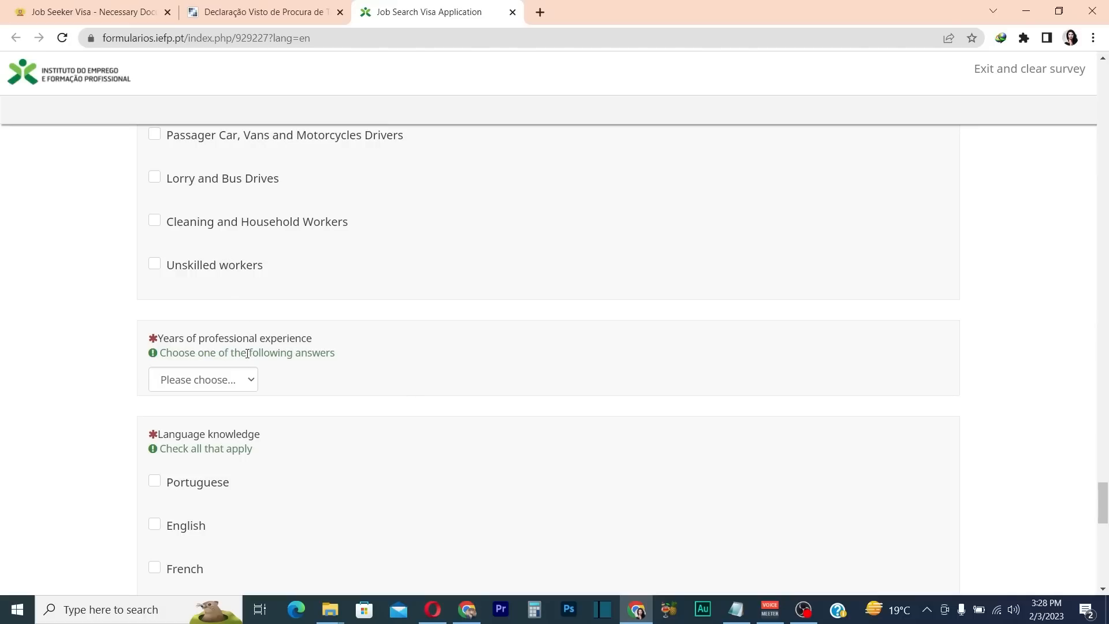
{"action": "left_click", "coordinate": [241, 386]}
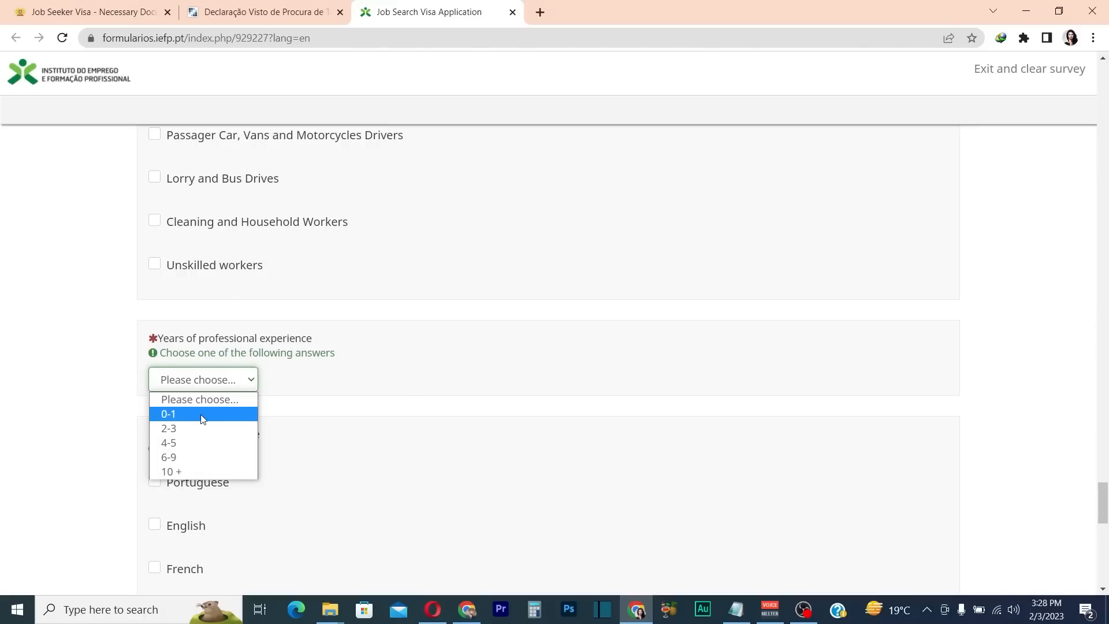
Set years of professional experience to 4-5
{"action": "left_click", "coordinate": [191, 444]}
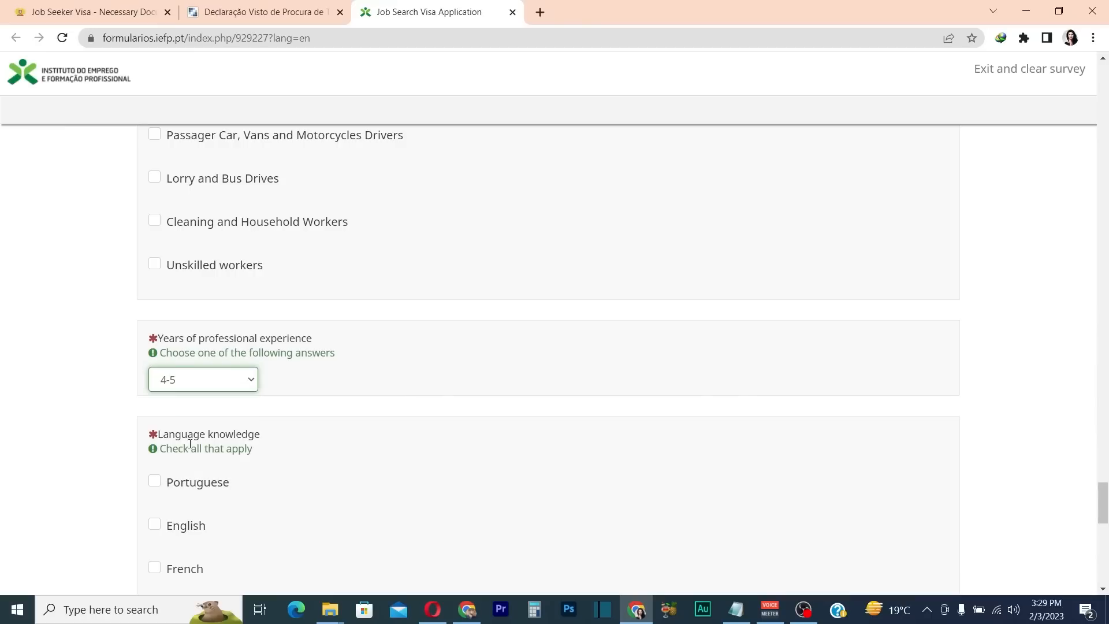
{"action": "scroll", "coordinate": [253, 381], "scroll_direction": "down", "scroll_amount": 1}
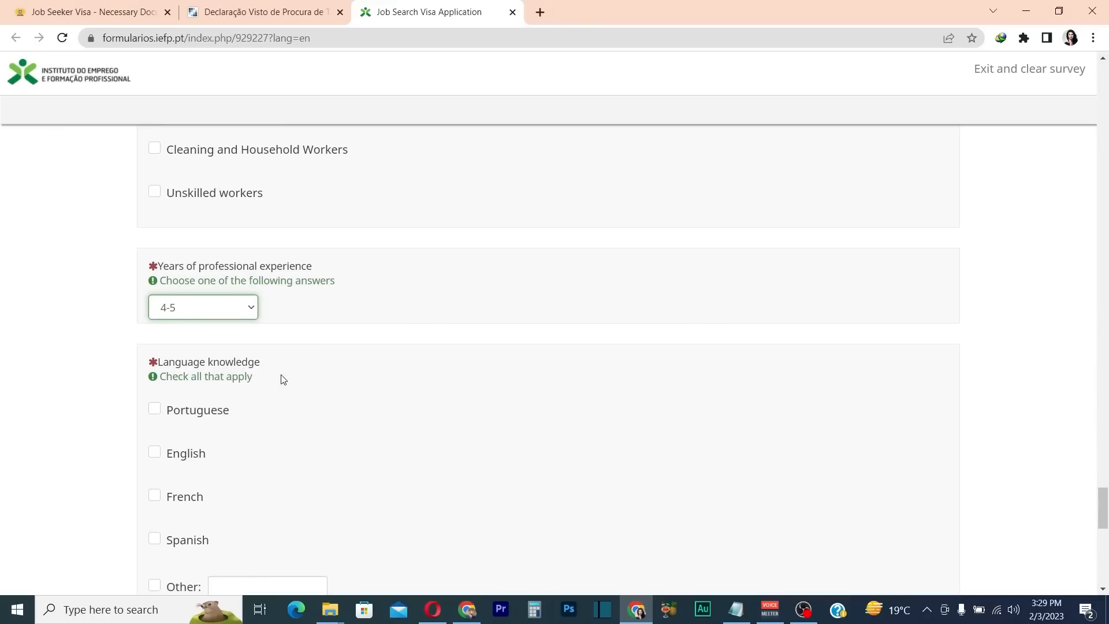
{"action": "scroll", "coordinate": [280, 378], "scroll_direction": "down", "scroll_amount": 2}
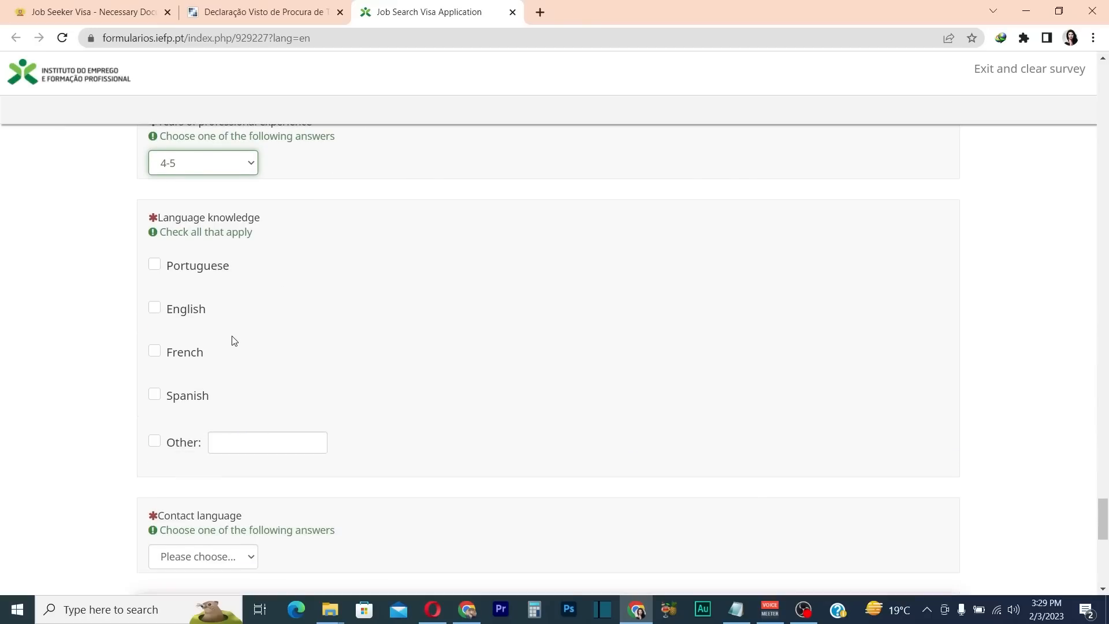
Tick English as a known language and add 'urdu' under Other
{"action": "left_click", "coordinate": [154, 310]}
{"action": "left_click", "coordinate": [263, 446]}
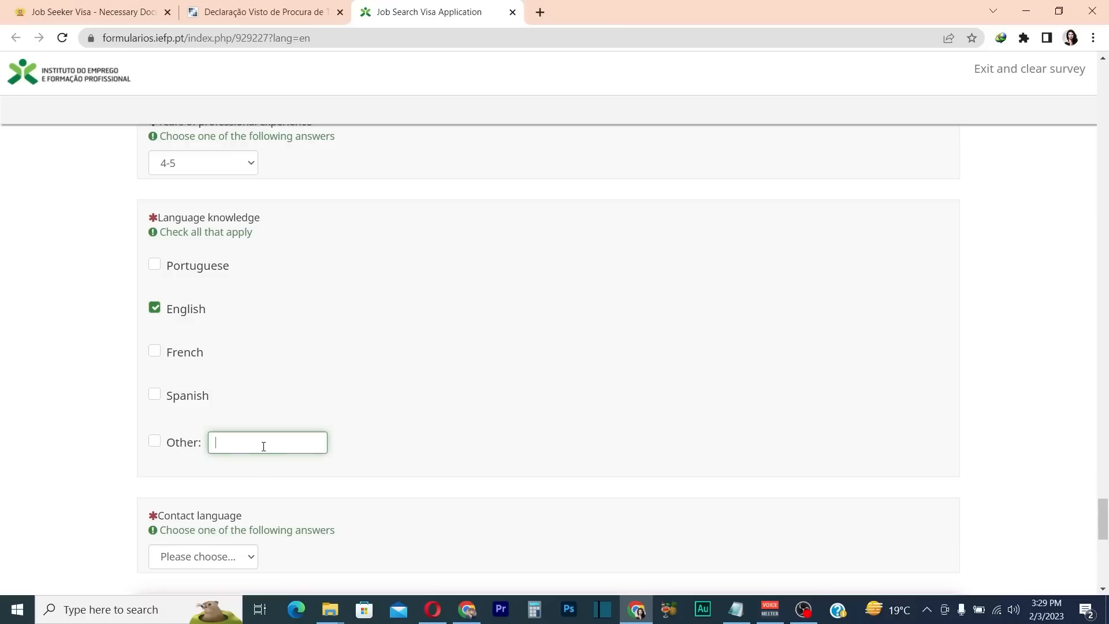
{"action": "type", "text": "urdu"}
{"action": "scroll", "coordinate": [263, 446], "scroll_direction": "down", "scroll_amount": 3}
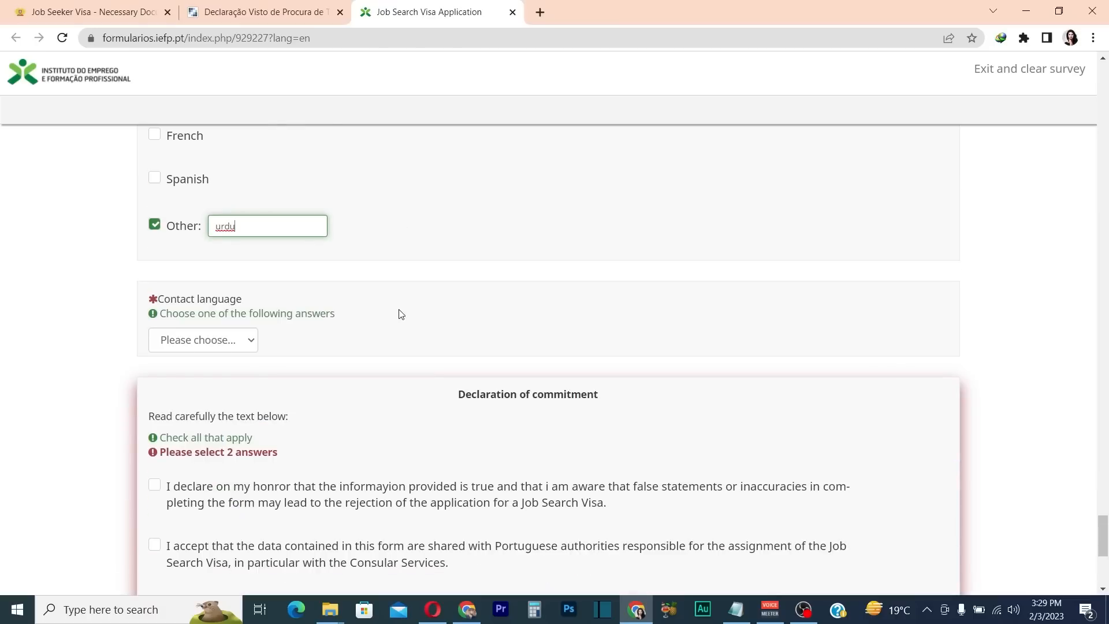
{"action": "left_click", "coordinate": [331, 303]}
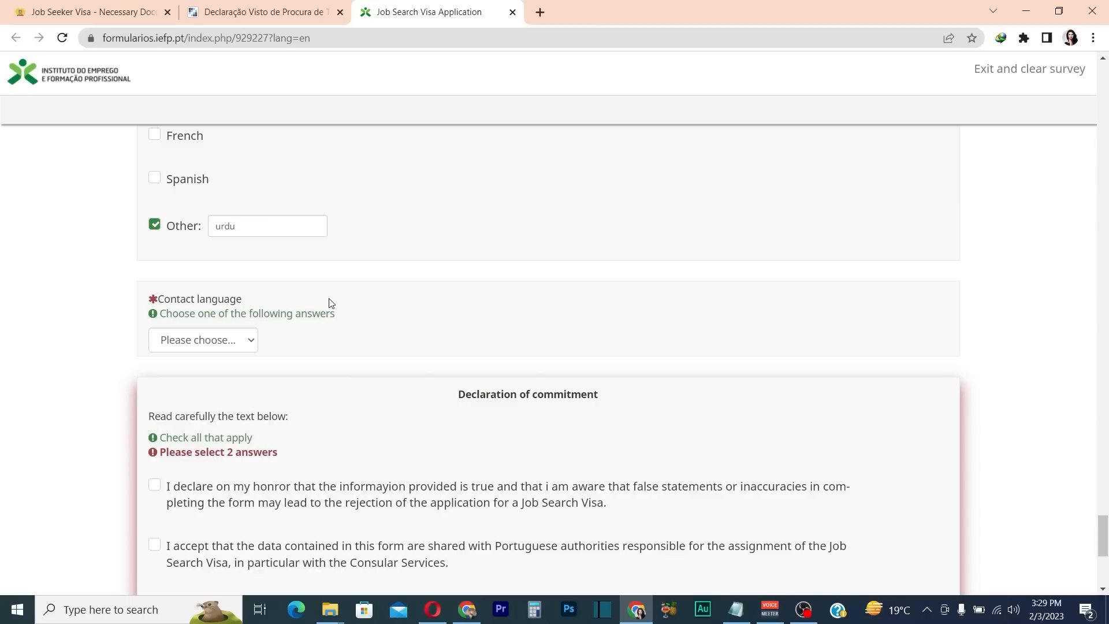
Set the contact language to English
{"action": "left_click", "coordinate": [244, 345]}
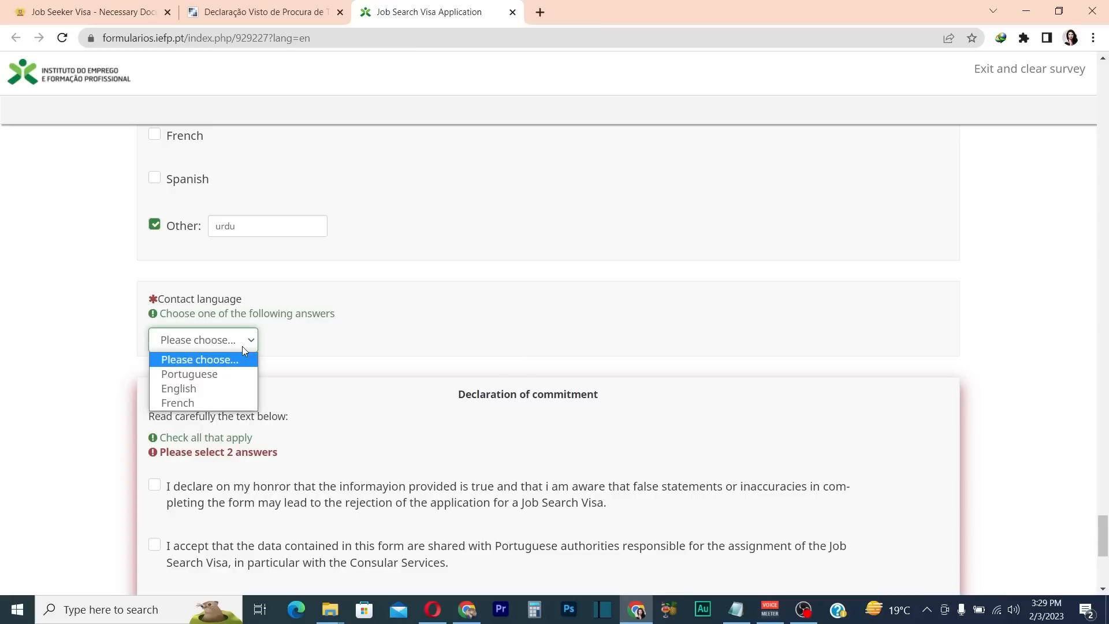
{"action": "left_click", "coordinate": [201, 390]}
{"action": "scroll", "coordinate": [201, 393], "scroll_direction": "down", "scroll_amount": 2}
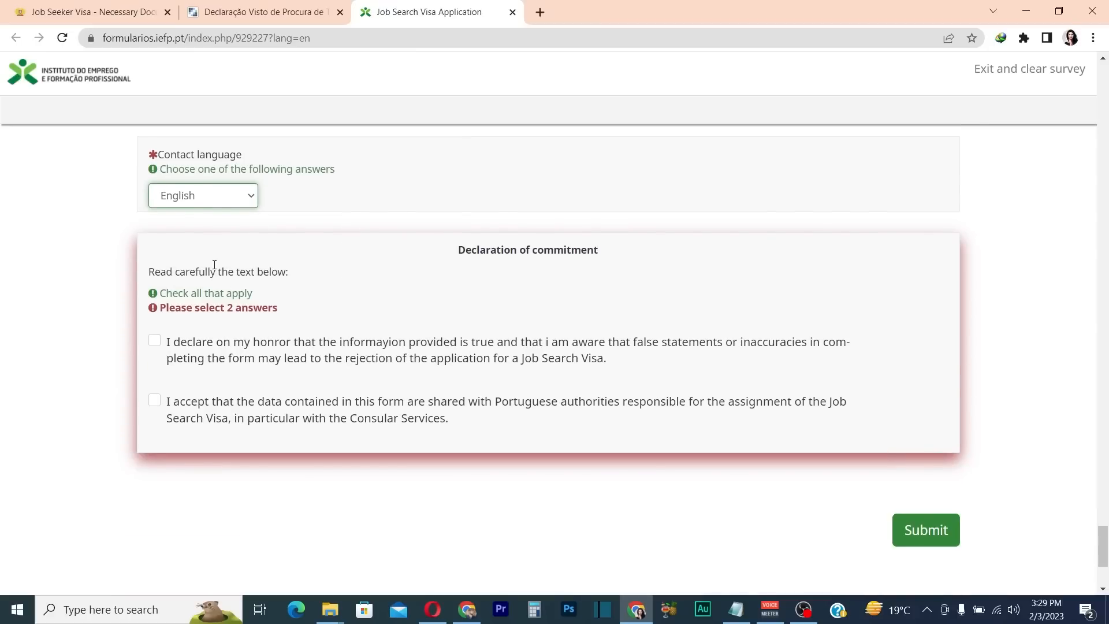
{"action": "scroll", "coordinate": [347, 354], "scroll_direction": "up", "scroll_amount": 15}
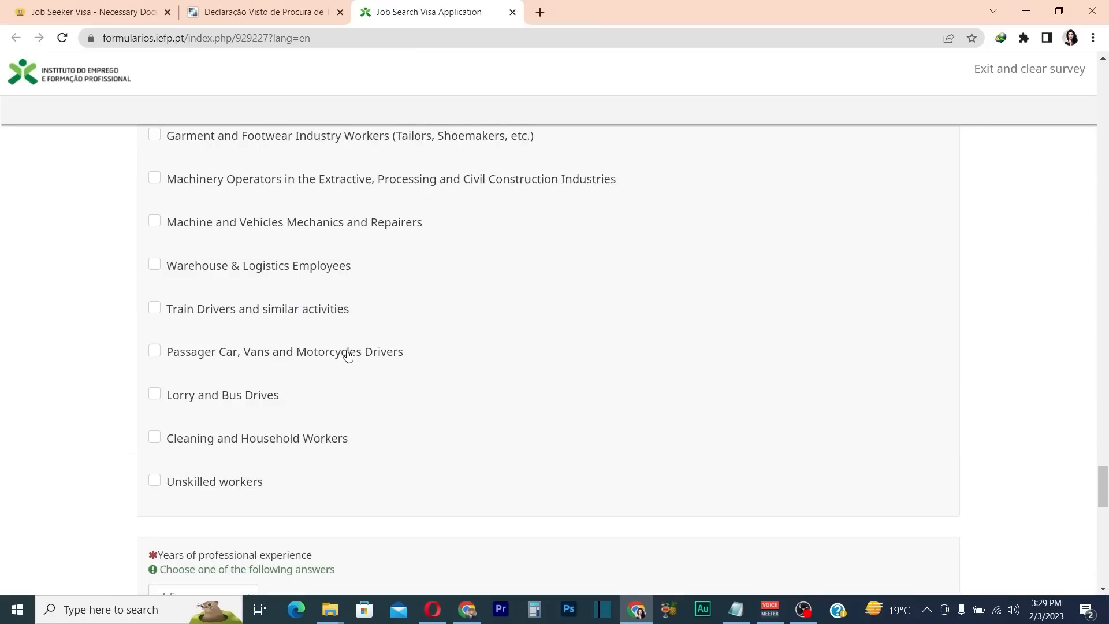
Tick both Declaration of commitment checkboxes: information is true and consent to data sharing
{"action": "left_click_drag", "start_coordinate": [1104, 441], "coordinate": [1065, 537]}
{"action": "left_click", "coordinate": [156, 397]}
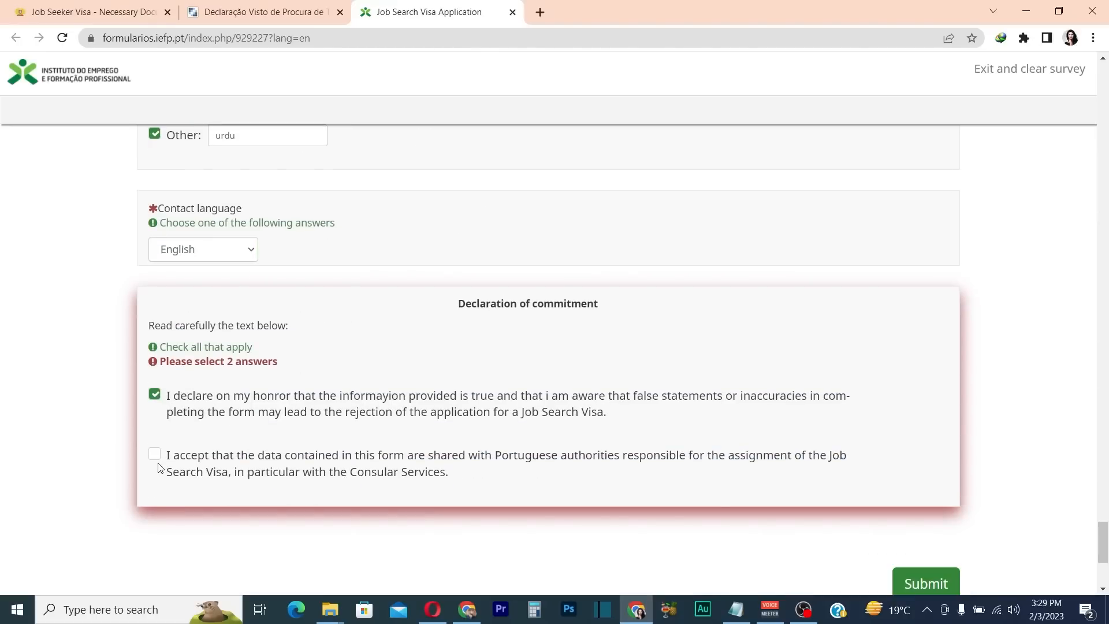
{"action": "left_click", "coordinate": [156, 456]}
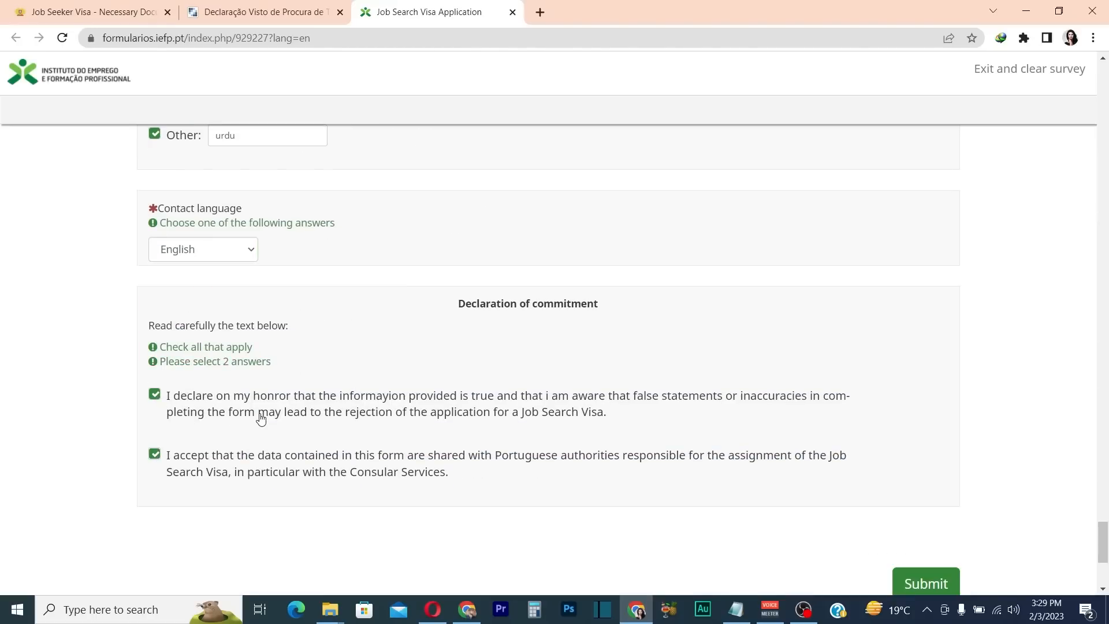
{"action": "scroll", "coordinate": [537, 439], "scroll_direction": "down", "scroll_amount": 3}
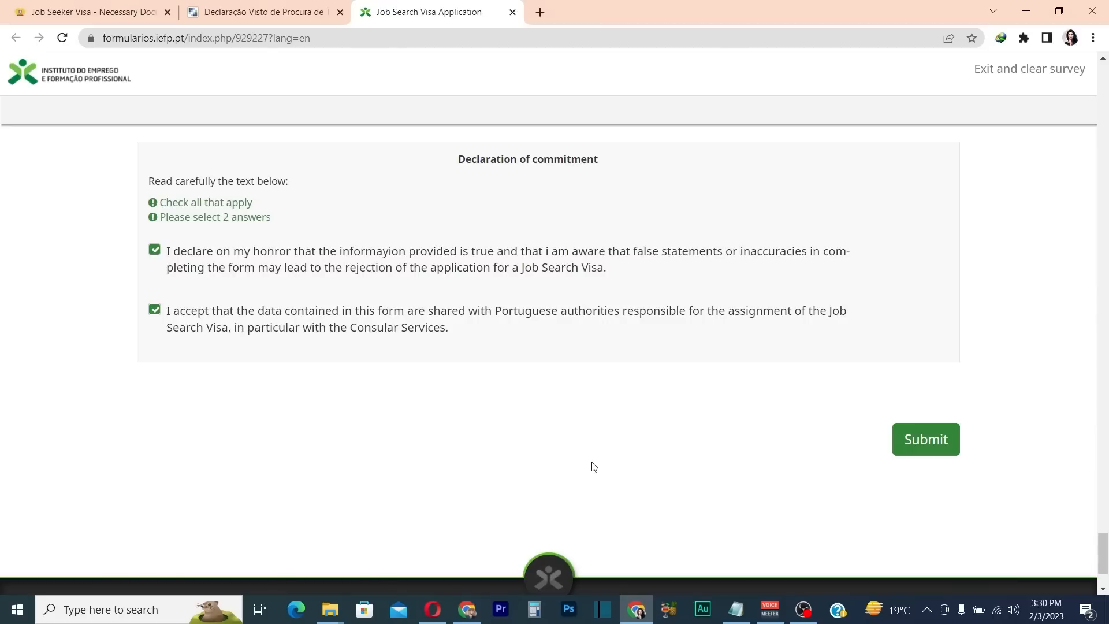
Review the IEFP Declaration email and its PDF attachment in Gmail, then start a new browser tab
{"action": "key", "text": "alt+Tab"}
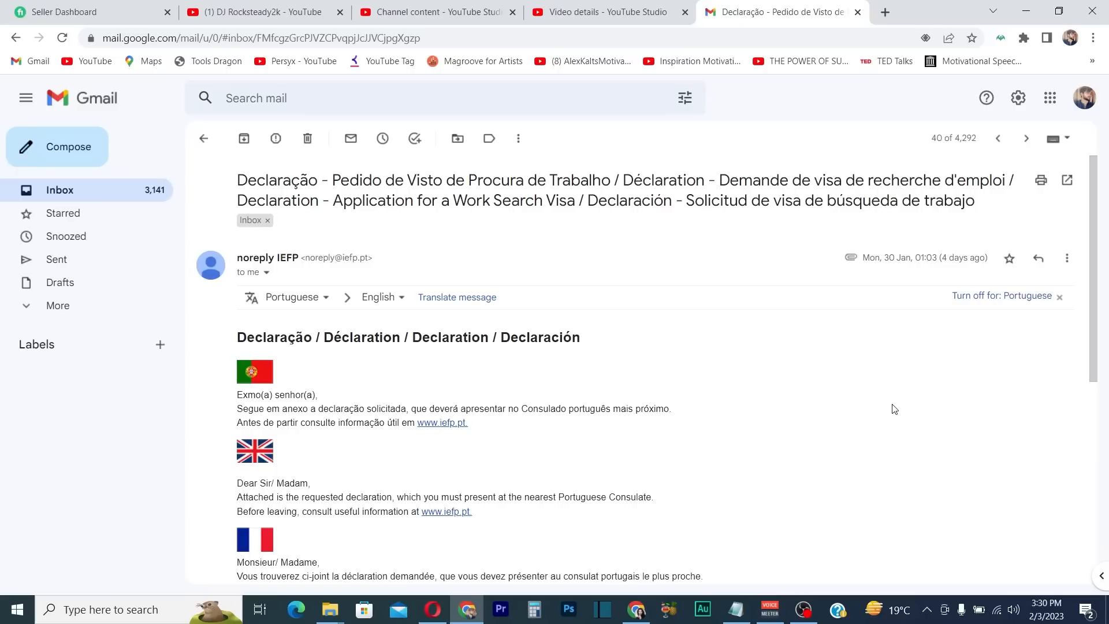
{"action": "scroll", "coordinate": [894, 409], "scroll_direction": "down", "scroll_amount": 5}
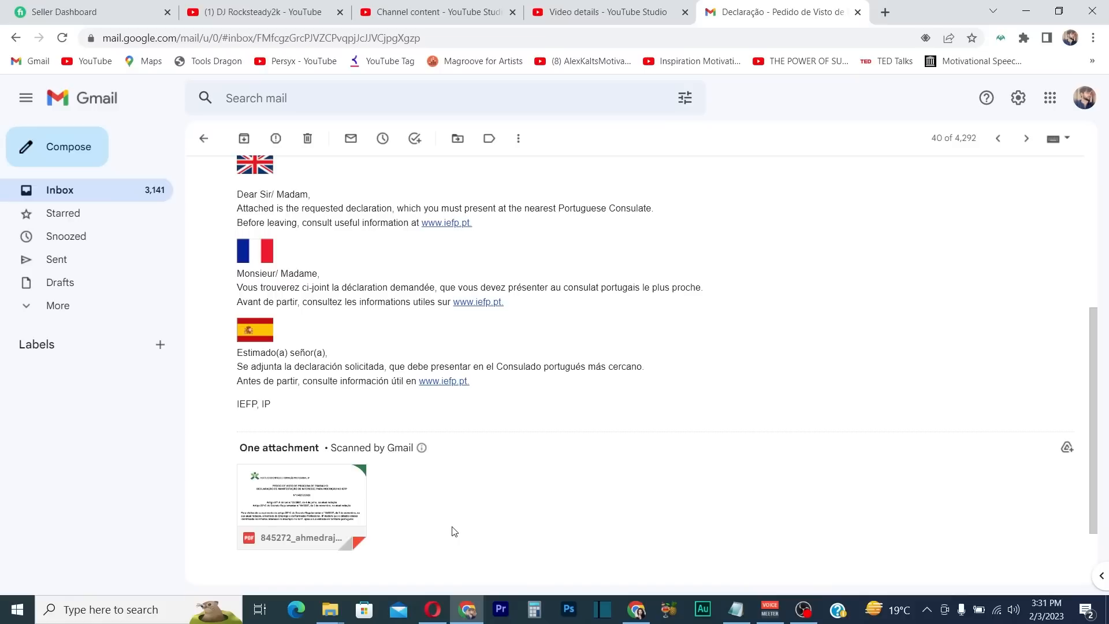
{"action": "left_click", "coordinate": [884, 11]}
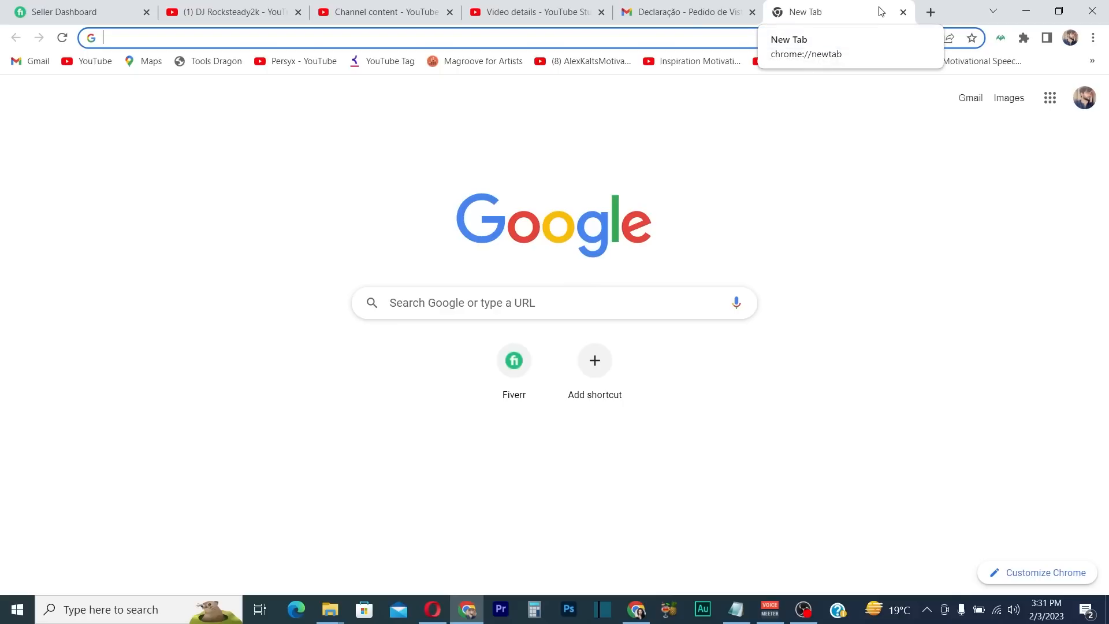
Search 'portugal embassy in pakistan' and open the embassy's official website
{"action": "type", "text": "portuga"}
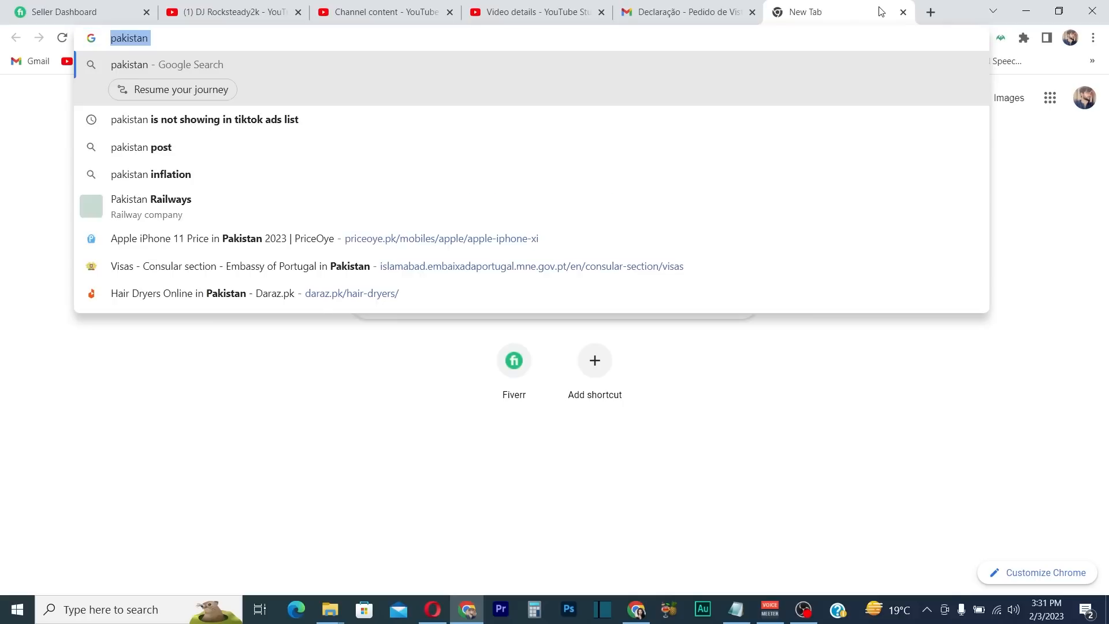
{"action": "type", "text": "l embassy i"}
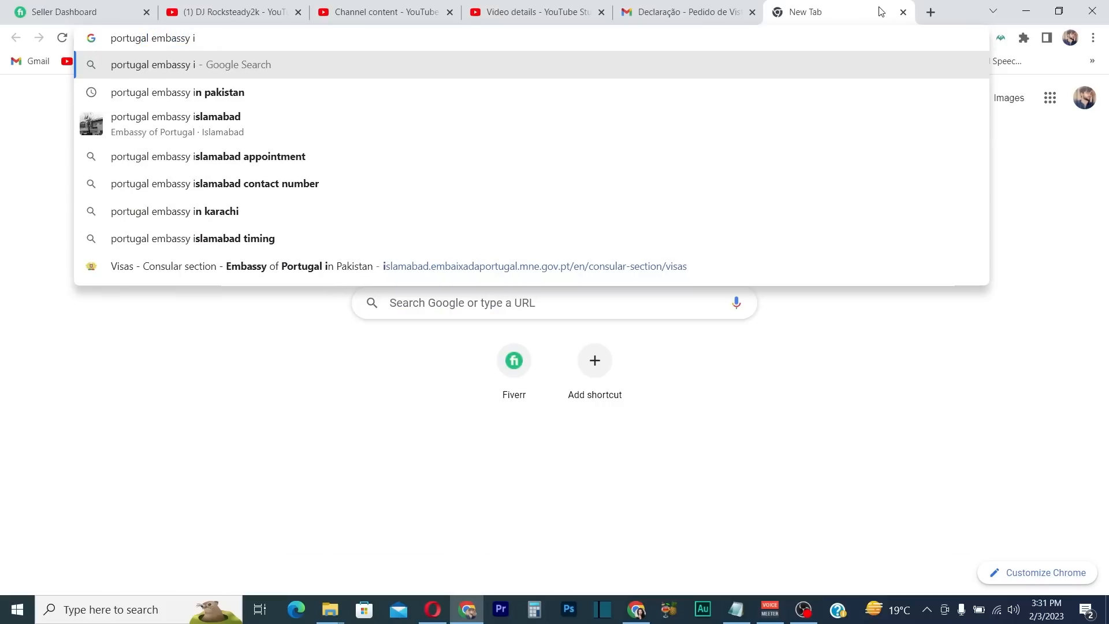
{"action": "left_click", "coordinate": [222, 92]}
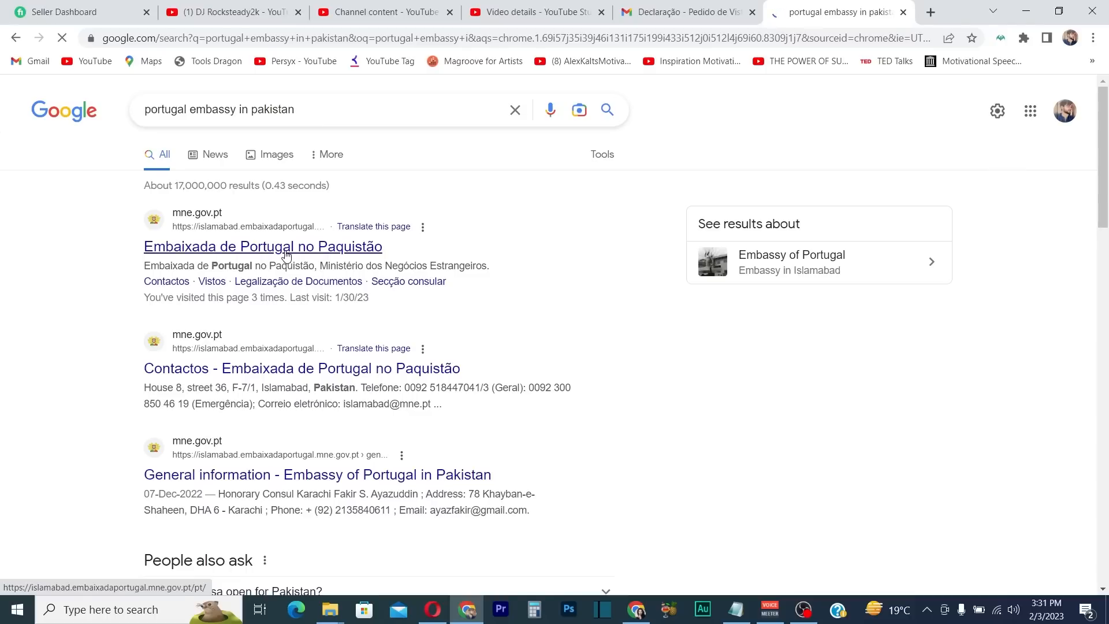
{"action": "left_click", "coordinate": [285, 255]}
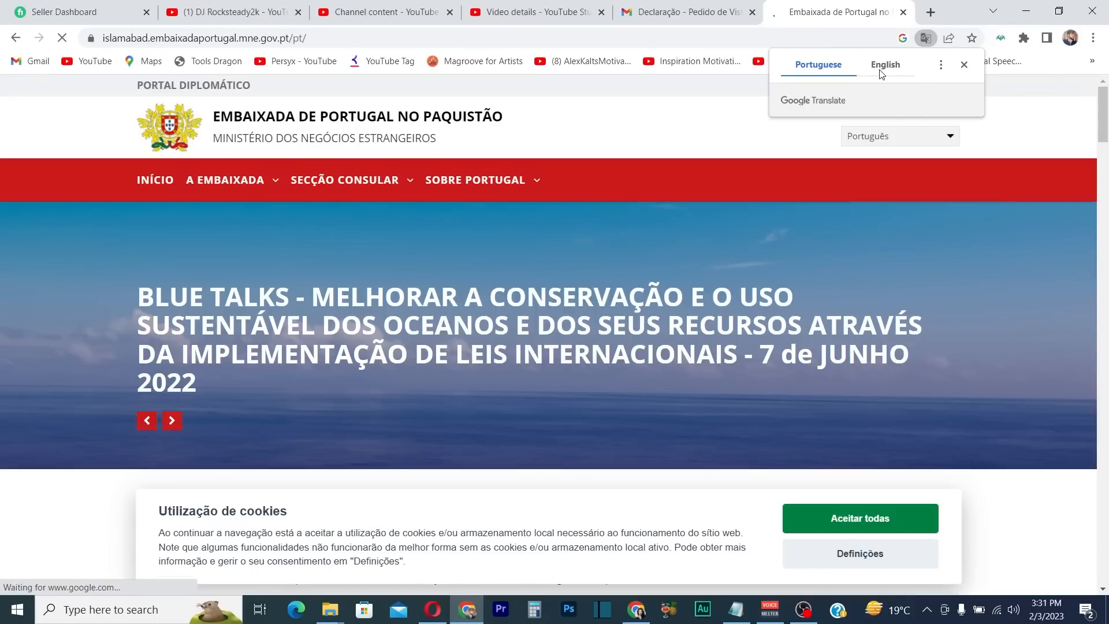
Switch the Embassy of Portugal in Pakistan site to its English version
{"action": "left_click", "coordinate": [884, 66]}
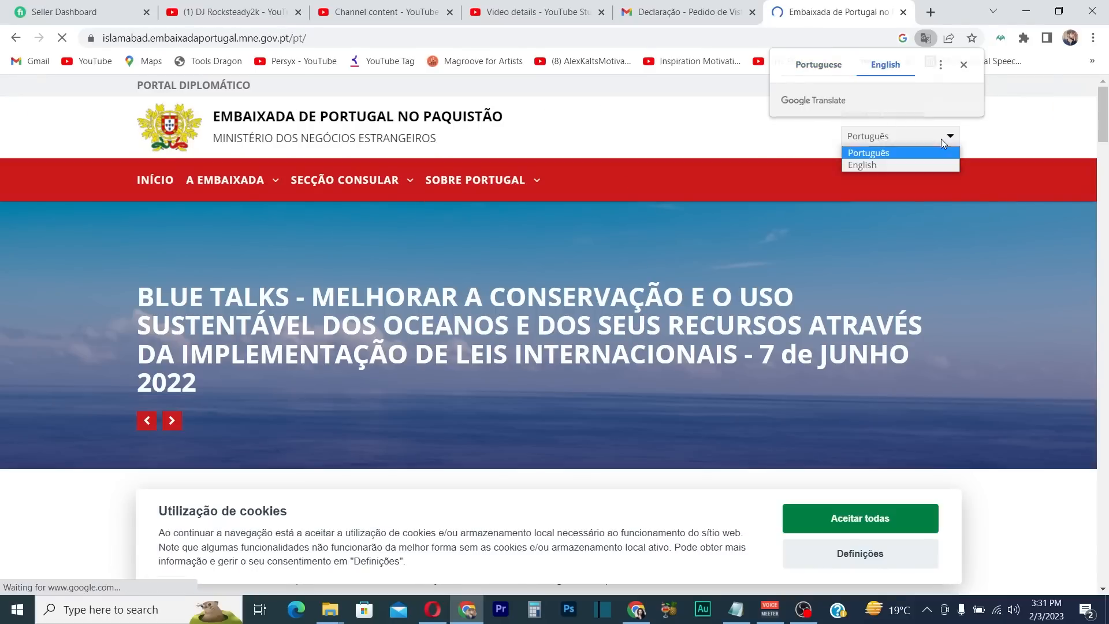
{"action": "left_click", "coordinate": [945, 140]}
{"action": "left_click", "coordinate": [865, 163]}
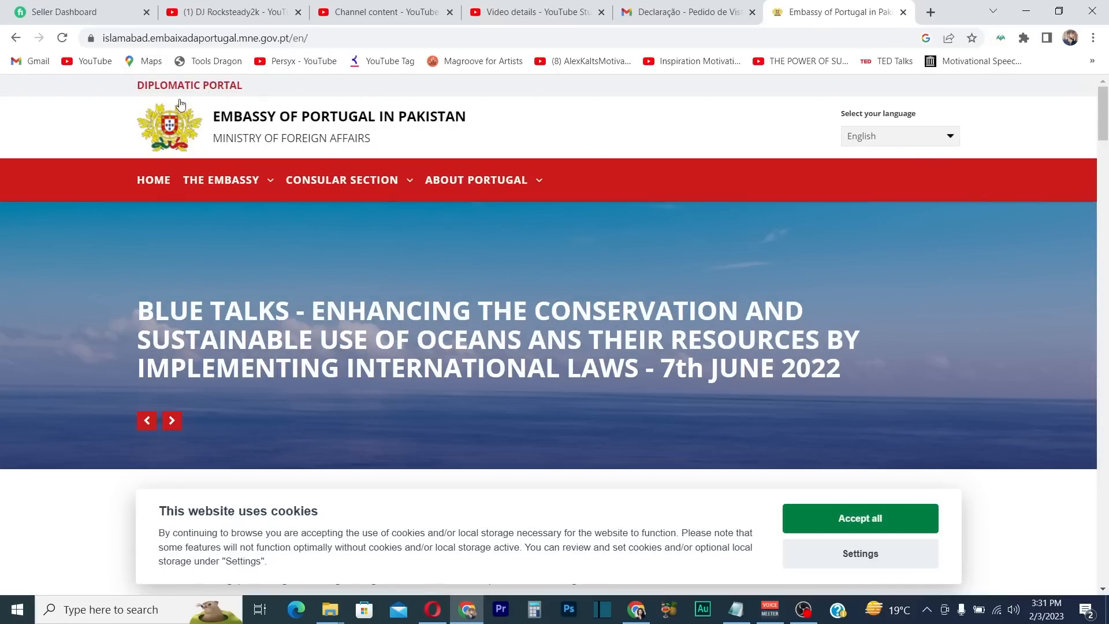
{"action": "mouse_move", "coordinate": [327, 177]}
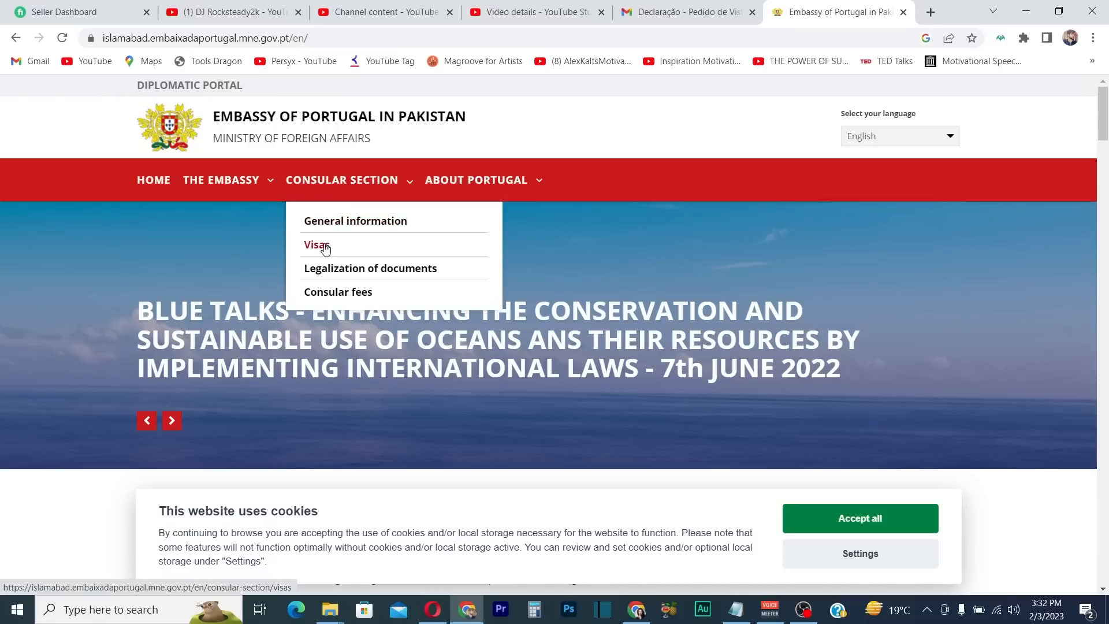
{"action": "scroll", "coordinate": [282, 371], "scroll_direction": "up", "scroll_amount": 3}
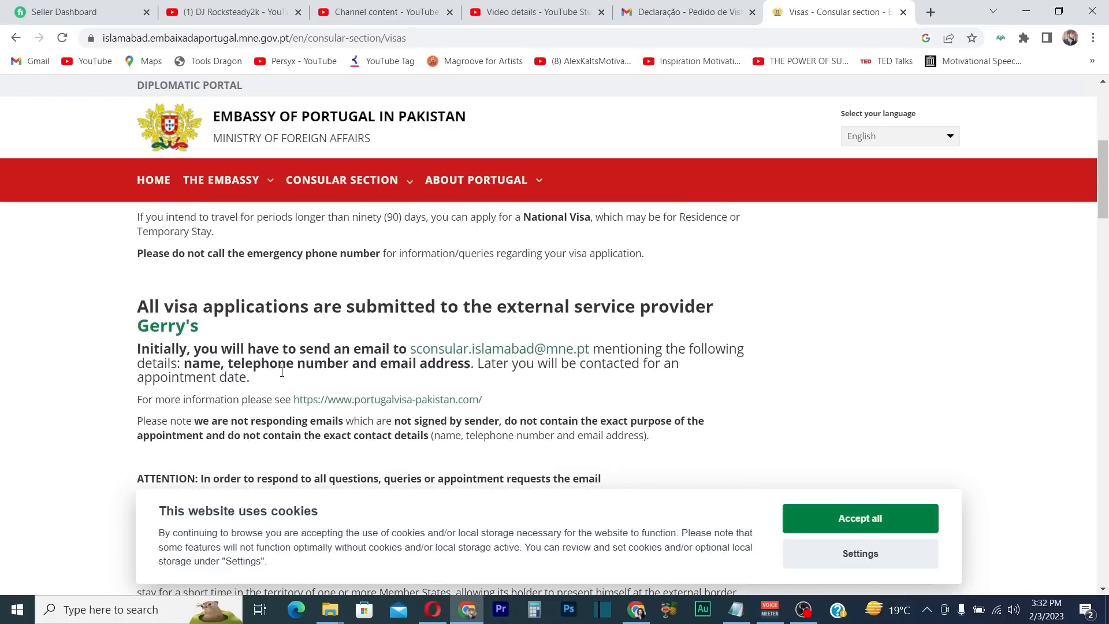
{"action": "scroll", "coordinate": [210, 403], "scroll_direction": "down", "scroll_amount": 1}
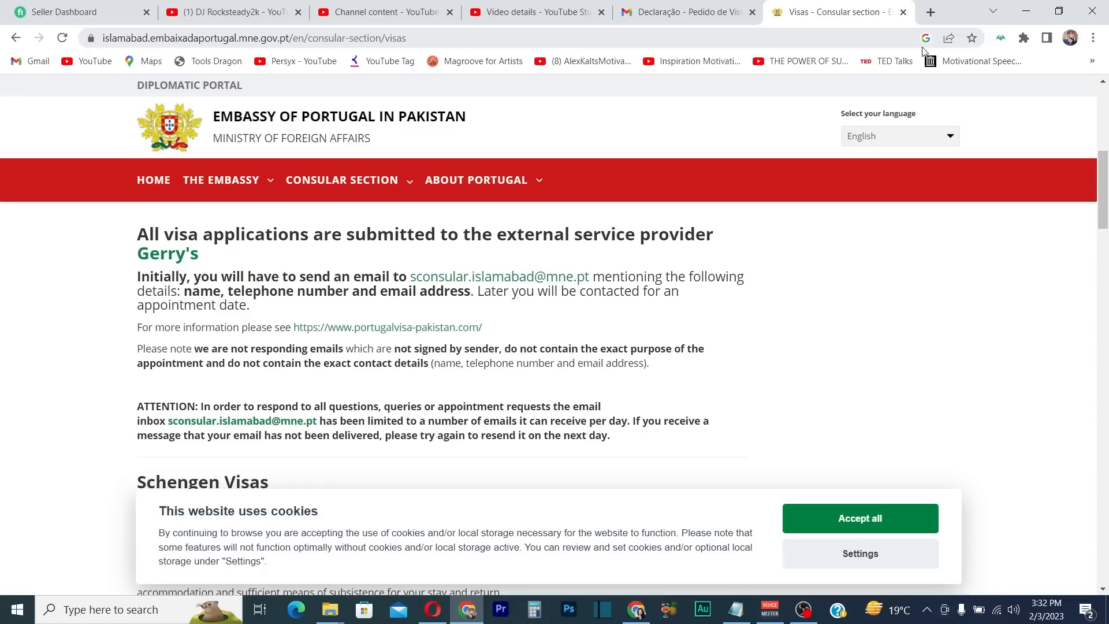
{"action": "left_click", "coordinate": [931, 13]}
In Gmail, compose a new message addressed to the consular e-mail copied from the embassy's Visas page
{"action": "left_click", "coordinate": [16, 66]}
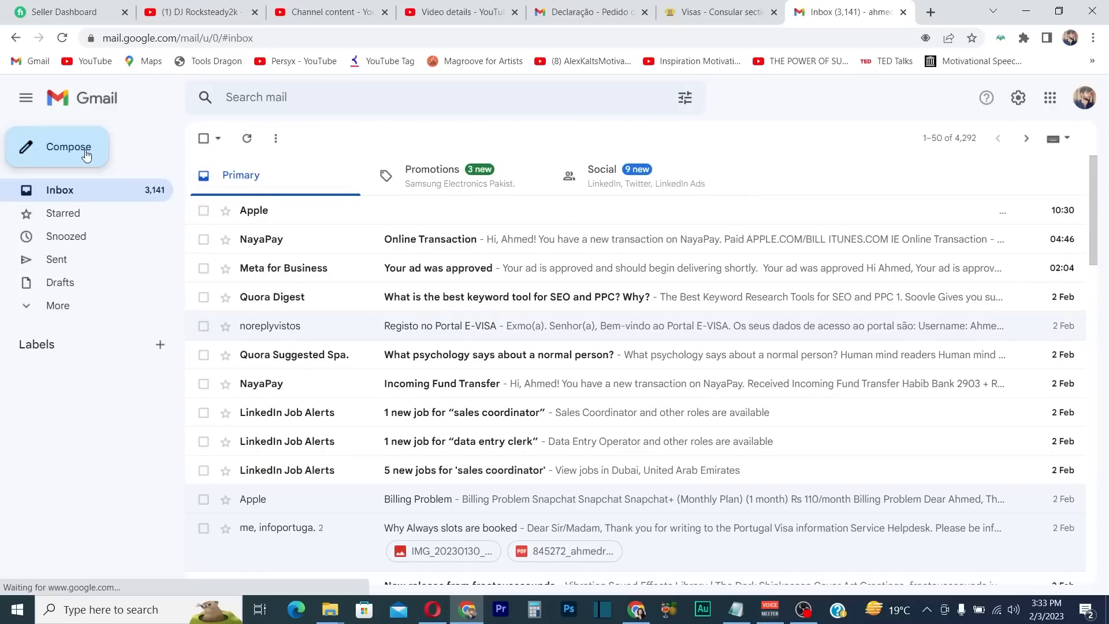
{"action": "key", "text": "c"}
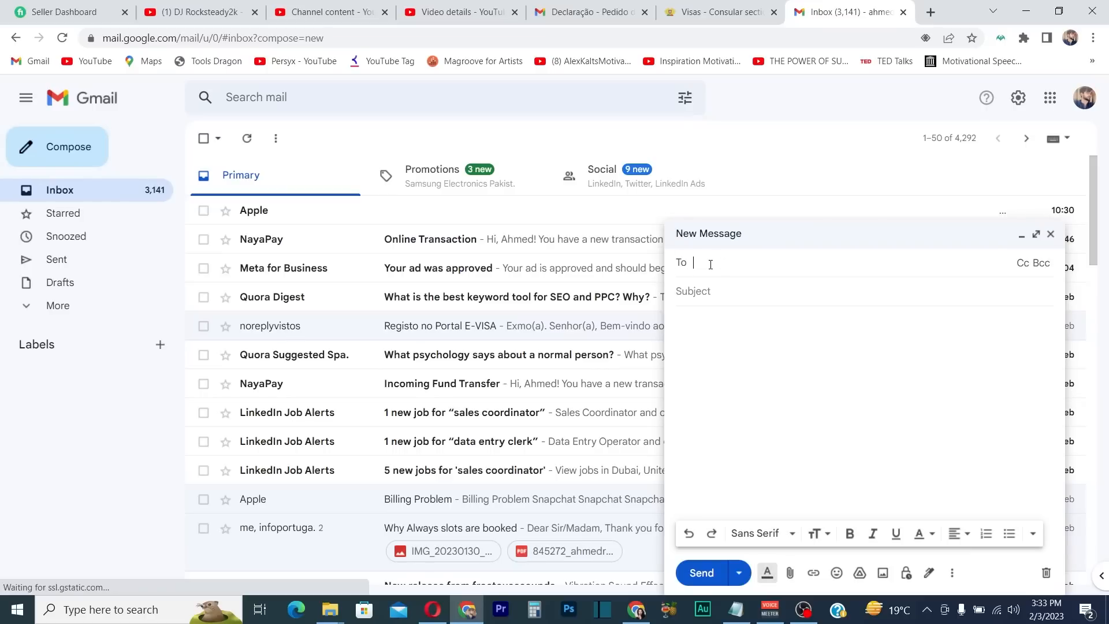
{"action": "left_click", "coordinate": [706, 6]}
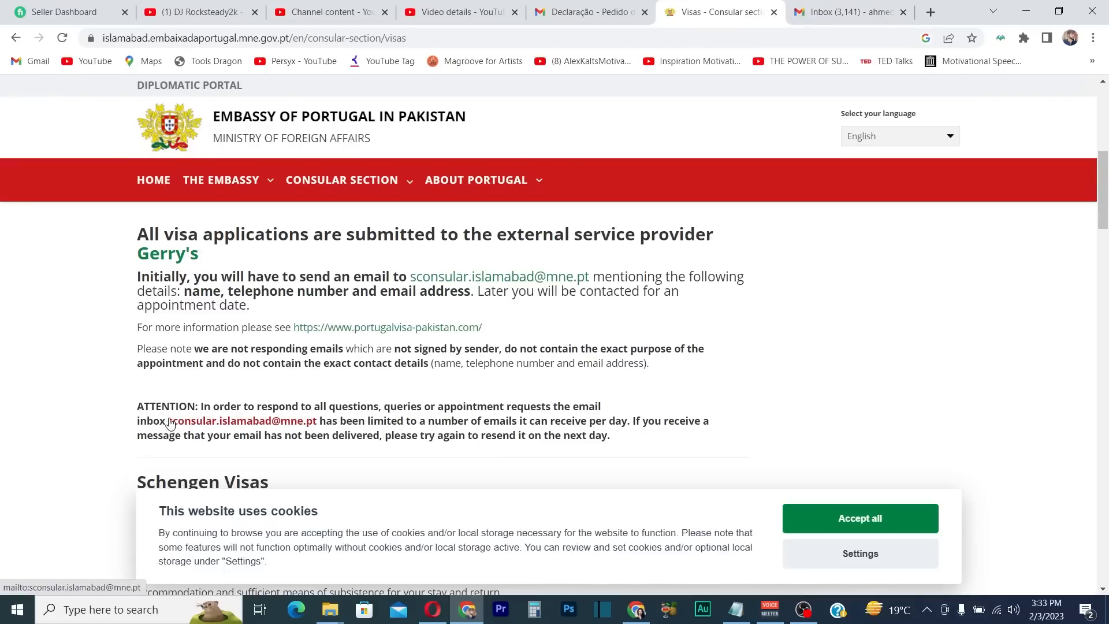
{"action": "left_click_drag", "start_coordinate": [168, 421], "coordinate": [319, 424]}
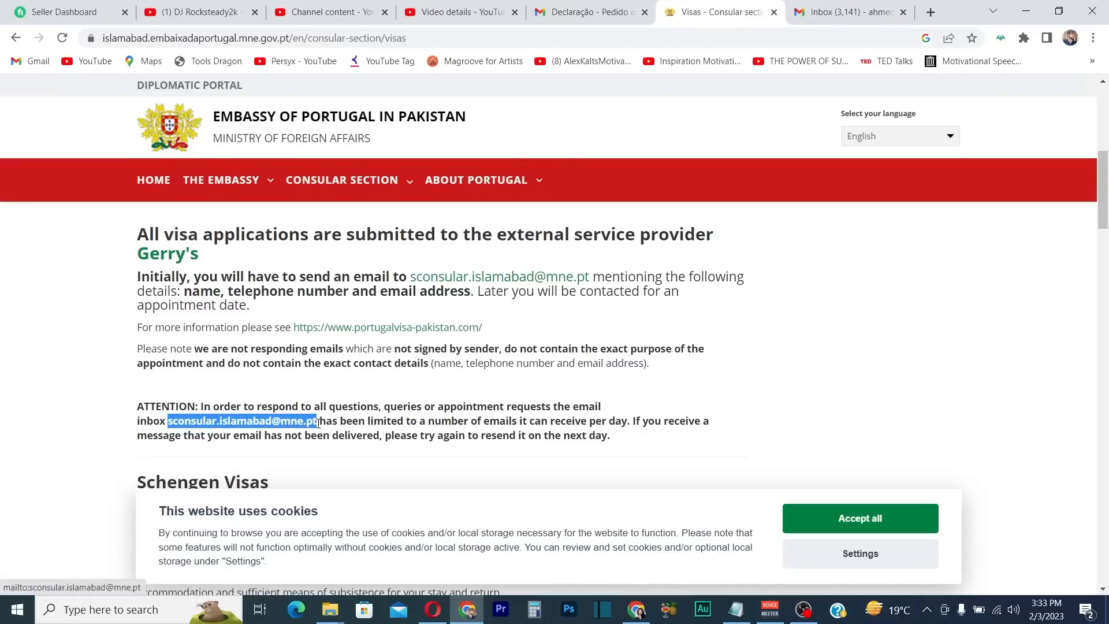
{"action": "key", "text": "ctrl+c"}
{"action": "key", "text": "ctrl+Tab"}
{"action": "key", "text": "ctrl+v"}
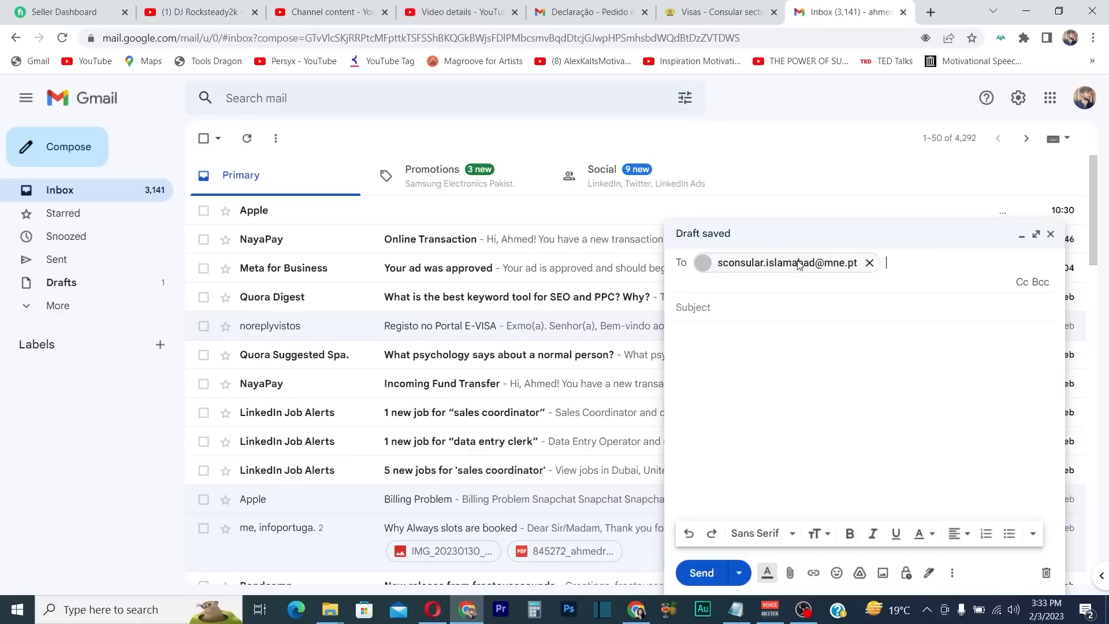
Give the draft the subject 'Appointment for Job Seeker Visa' and begin the body with 'Hi there,'
{"action": "left_click", "coordinate": [725, 311]}
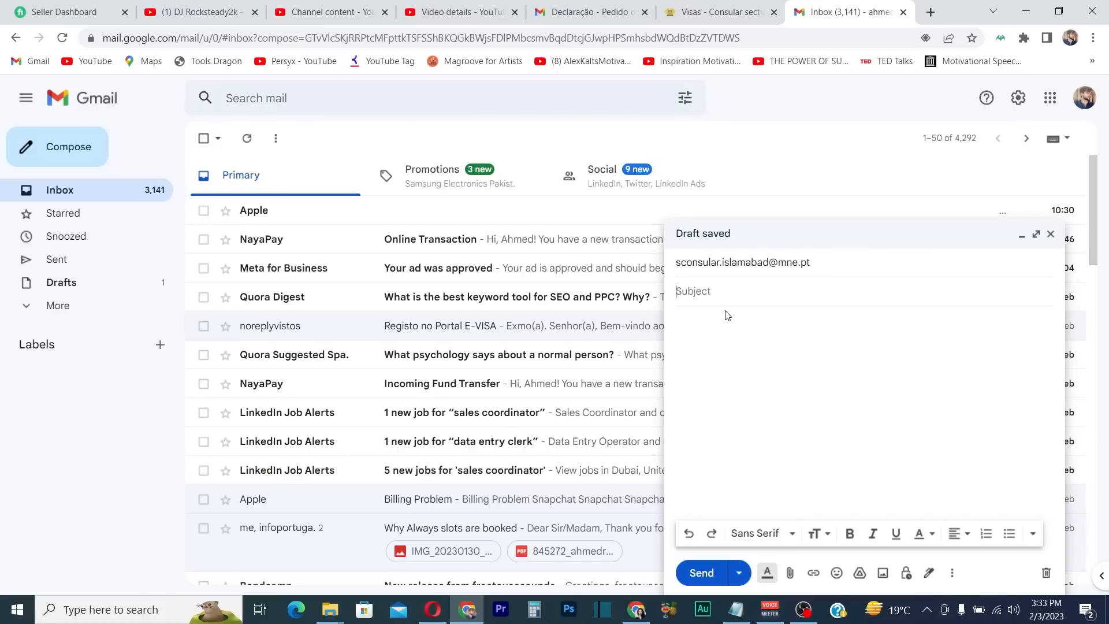
{"action": "type", "text": "Appoin"}
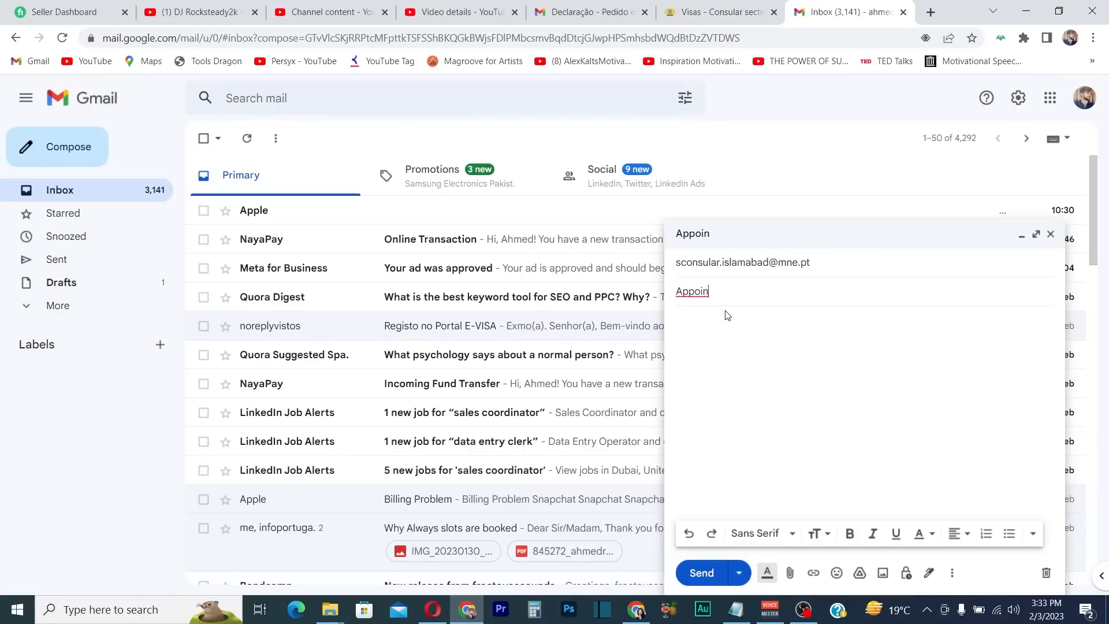
{"action": "type", "text": "tment for"}
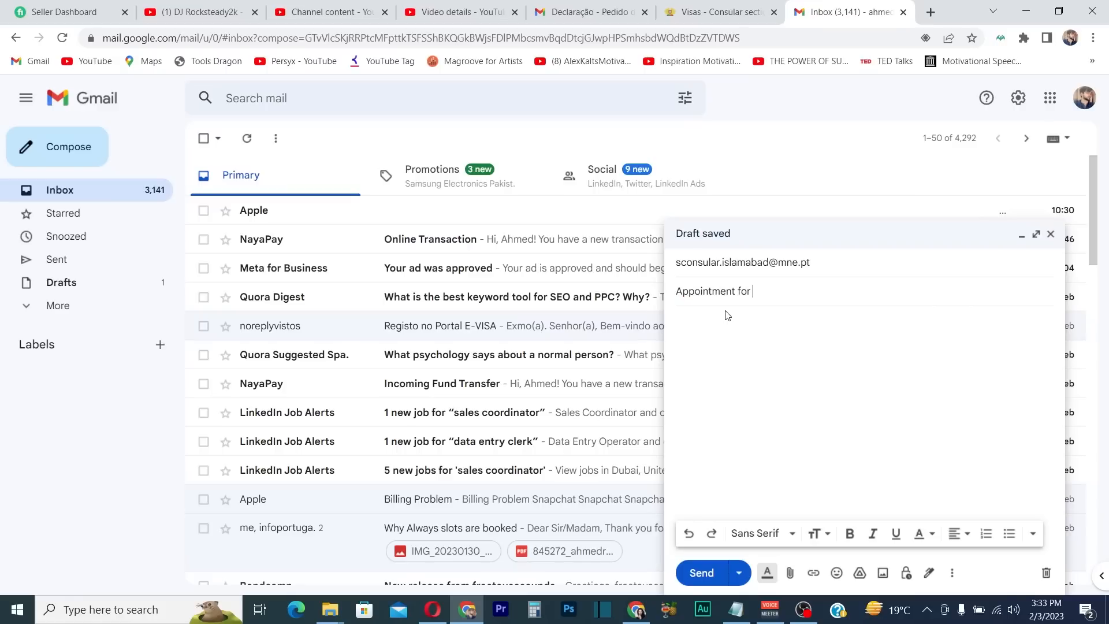
{"action": "type", "text": " Job Seek"}
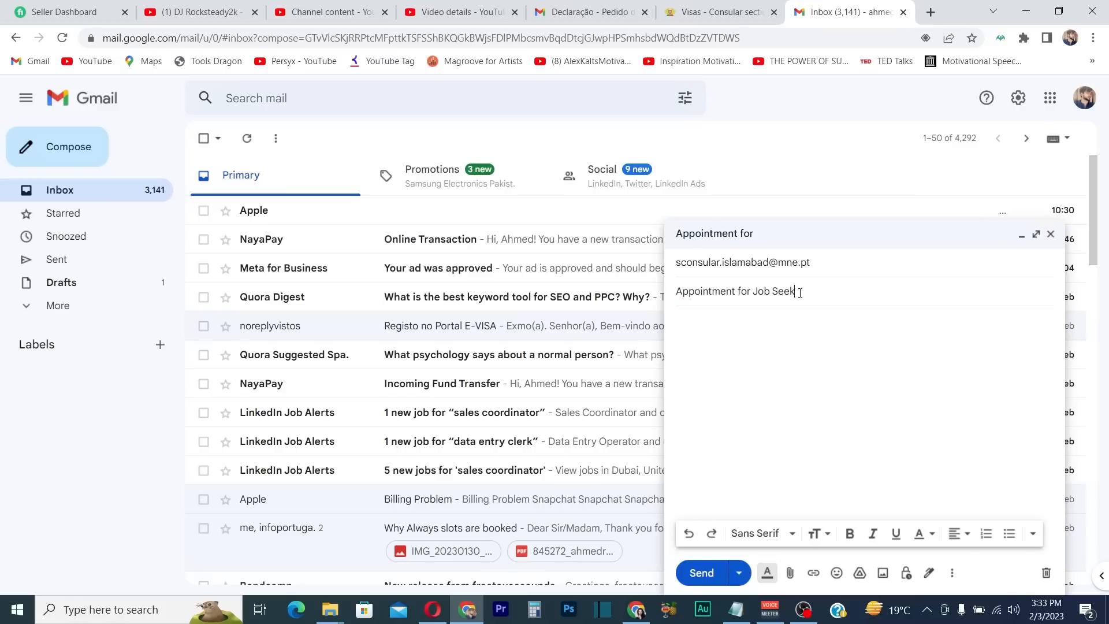
{"action": "type", "text": "er Visa"}
{"action": "left_click", "coordinate": [760, 334]}
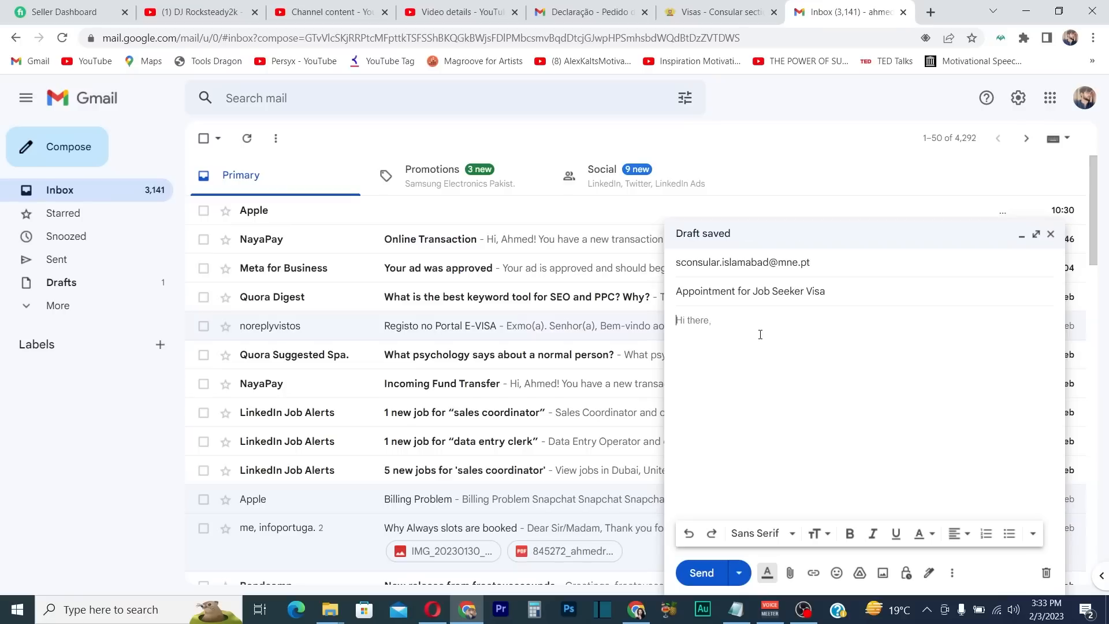
{"action": "type", "text": "Hi thee"}
{"action": "key", "text": "BackSpace"}
{"action": "type", "text": "re,"}
Write the request introducing the sender as a sales manager and asking for an appointment to submit documents
{"action": "type", "text": "I am"}
{"action": "key", "text": "BackSpace"}
{"action": "key", "text": "BackSpace"}
{"action": "key", "text": "BackSpace"}
{"action": "key", "text": "BackSpace"}
{"action": "type", "text": "My name is Ahmed a"}
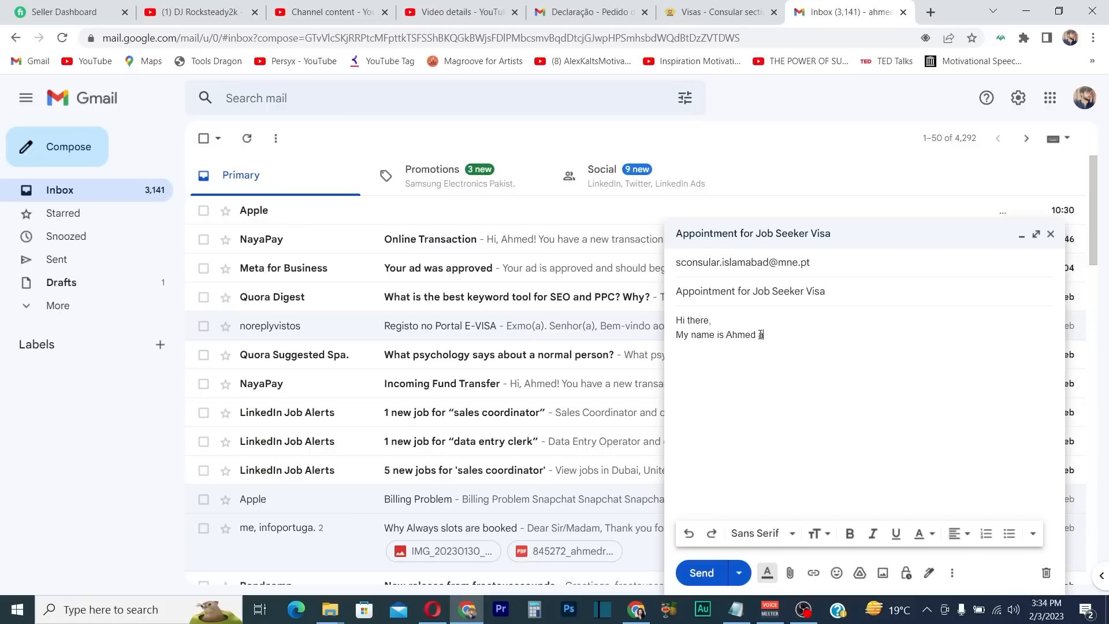
{"action": "type", "text": "nd I'm working as a sales manager"}
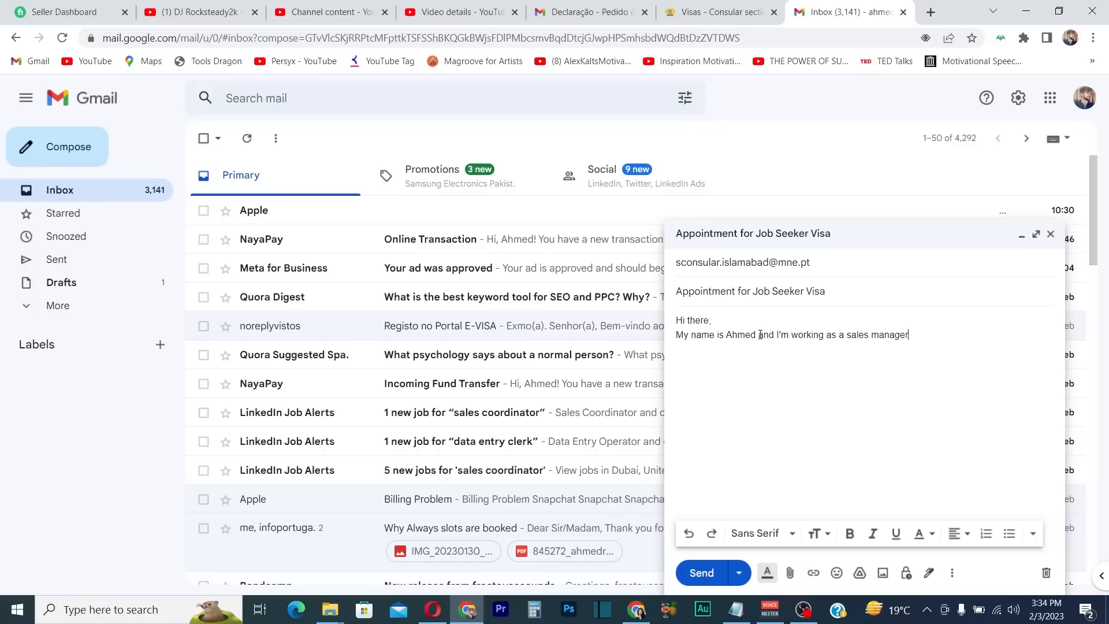
{"action": "type", "text": " at Ismail In"}
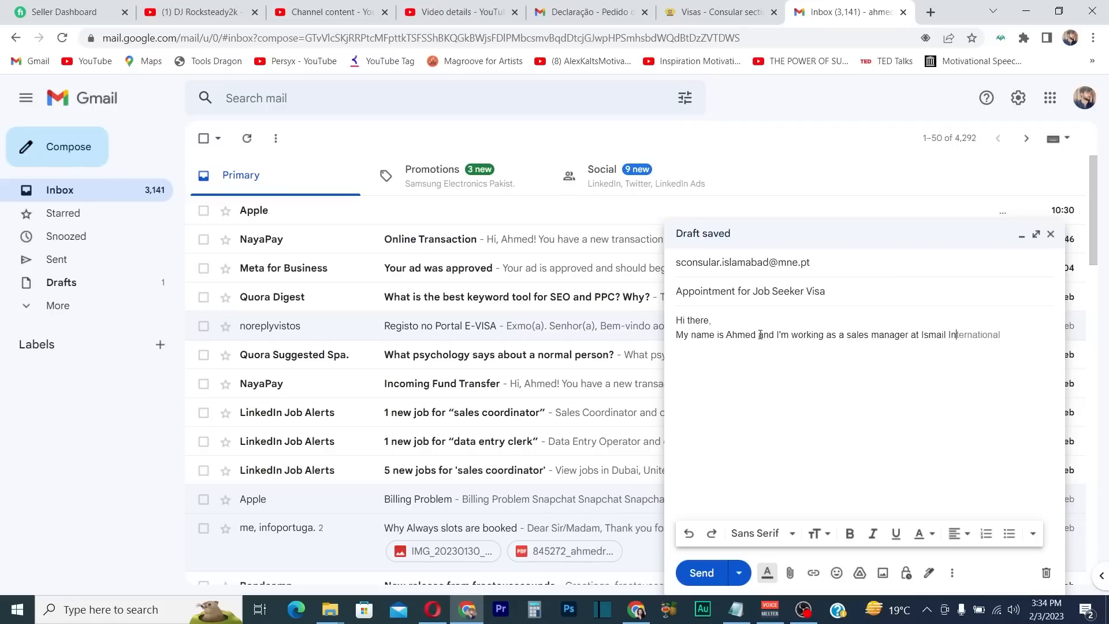
{"action": "type", "text": "dustries L"}
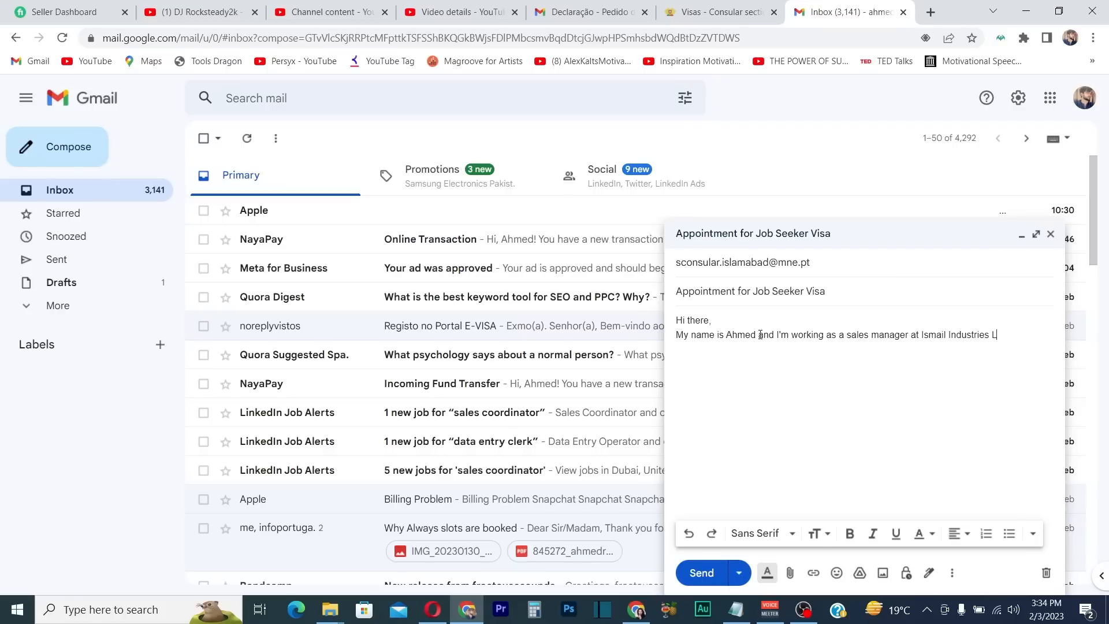
{"action": "type", "text": "imited. I want to apply job seeker visa, P"}
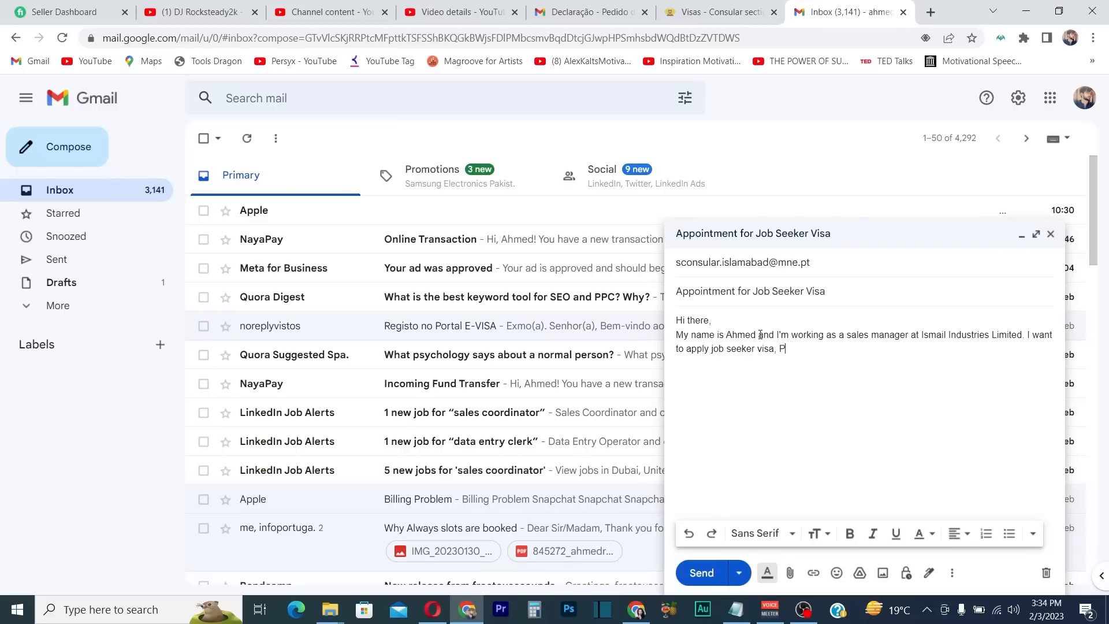
{"action": "key", "text": "BackSpace"}
{"action": "type", "text": "please give ne appointment so I can submit my documnet"}
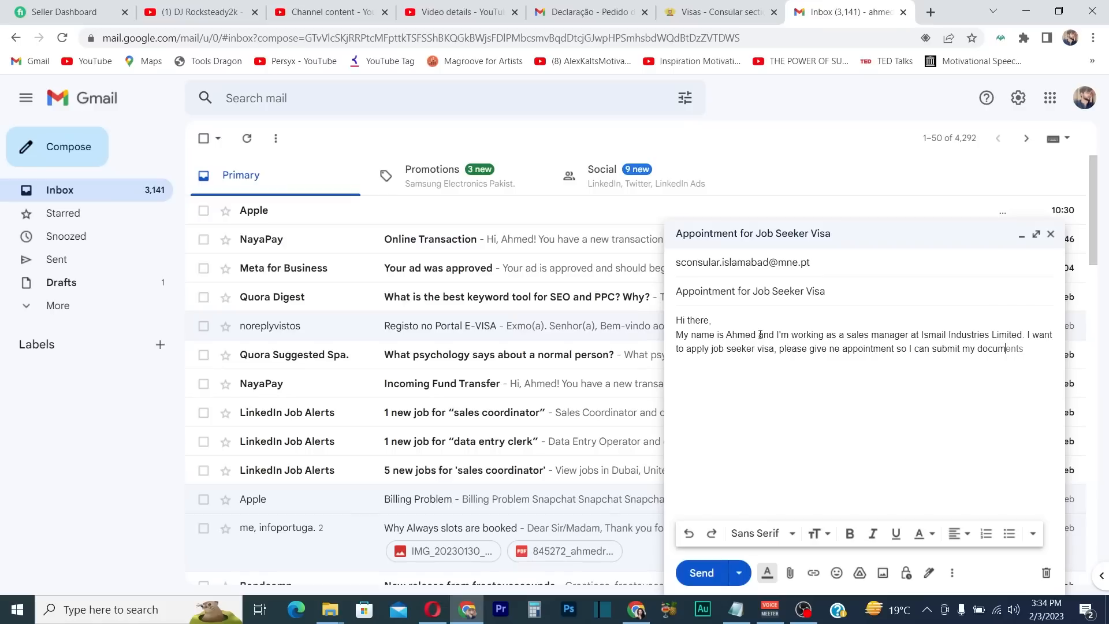
{"action": "key", "text": "BackSpace"}
{"action": "key", "text": "BackSpace"}
{"action": "key", "text": "BackSpace"}
{"action": "type", "text": "ents."}
Accept Gmail's grammar corrections 'apply for a job' and 'me an appointment'
{"action": "left_click", "coordinate": [697, 348]}
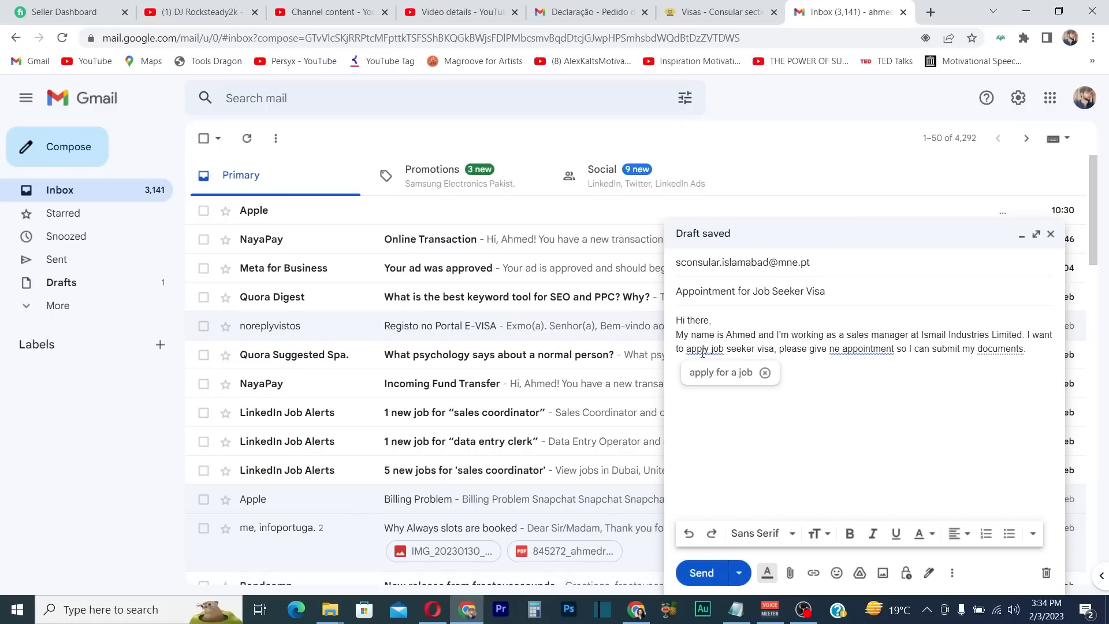
{"action": "left_click", "coordinate": [734, 374]}
{"action": "left_click", "coordinate": [876, 345]}
{"action": "left_click", "coordinate": [866, 371]}
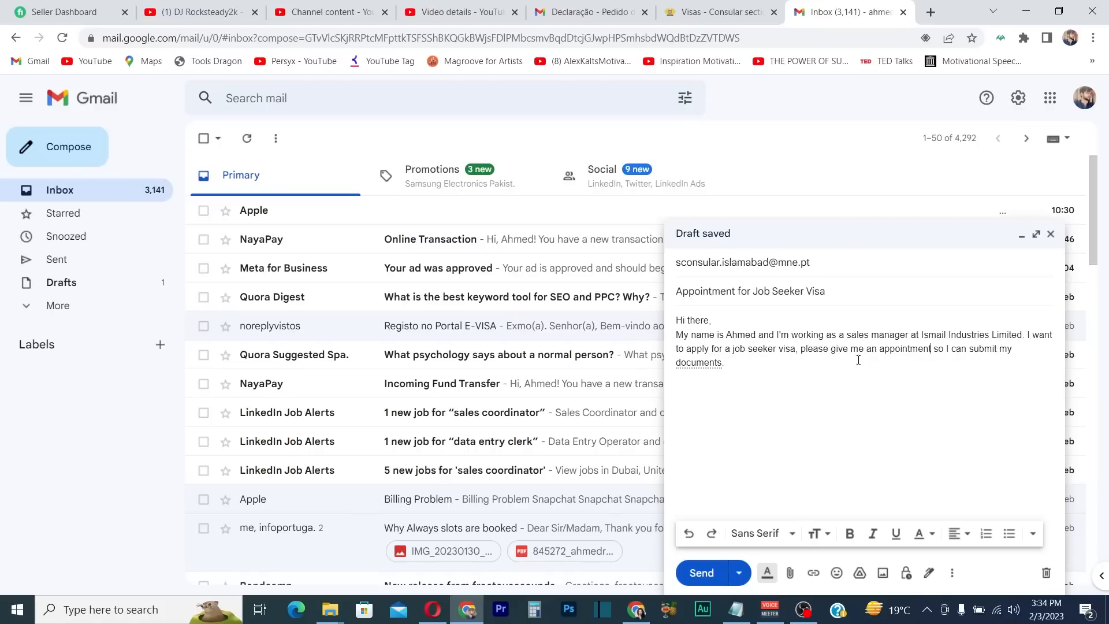
Undo the automatic correction and change the misspelled word to 'documents'
{"action": "left_click", "coordinate": [735, 362]}
{"action": "left_click", "coordinate": [717, 388]}
{"action": "left_click", "coordinate": [738, 364]}
{"action": "left_click", "coordinate": [720, 386]}
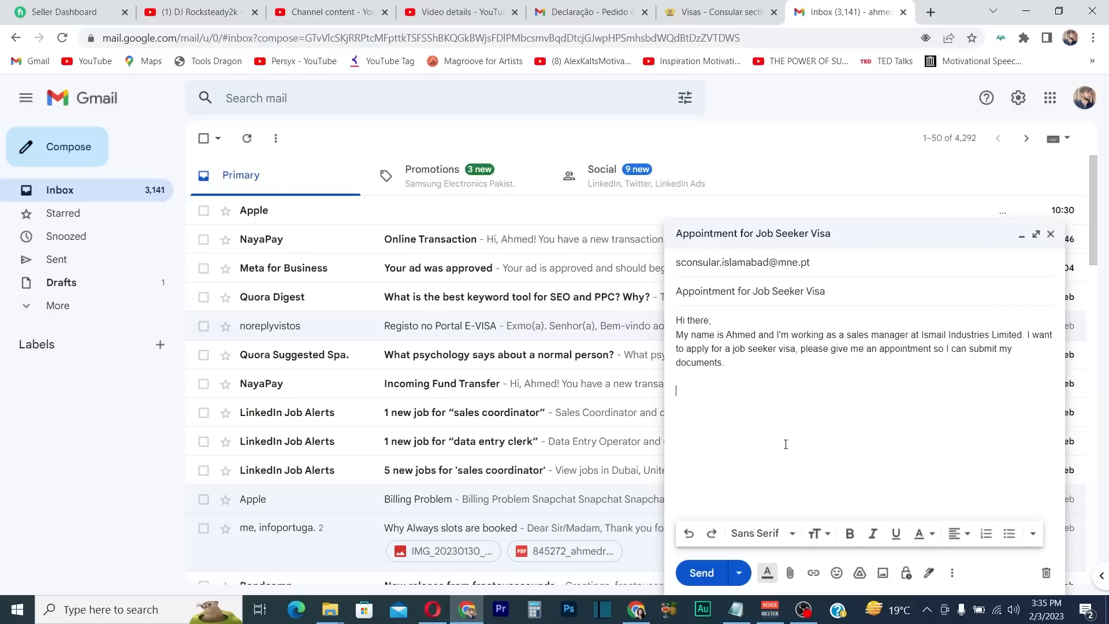
Add 'Name:', 'Email:' and 'Phone Number:' lines, each filled with placeholder text
{"action": "type", "text": "Name:"}
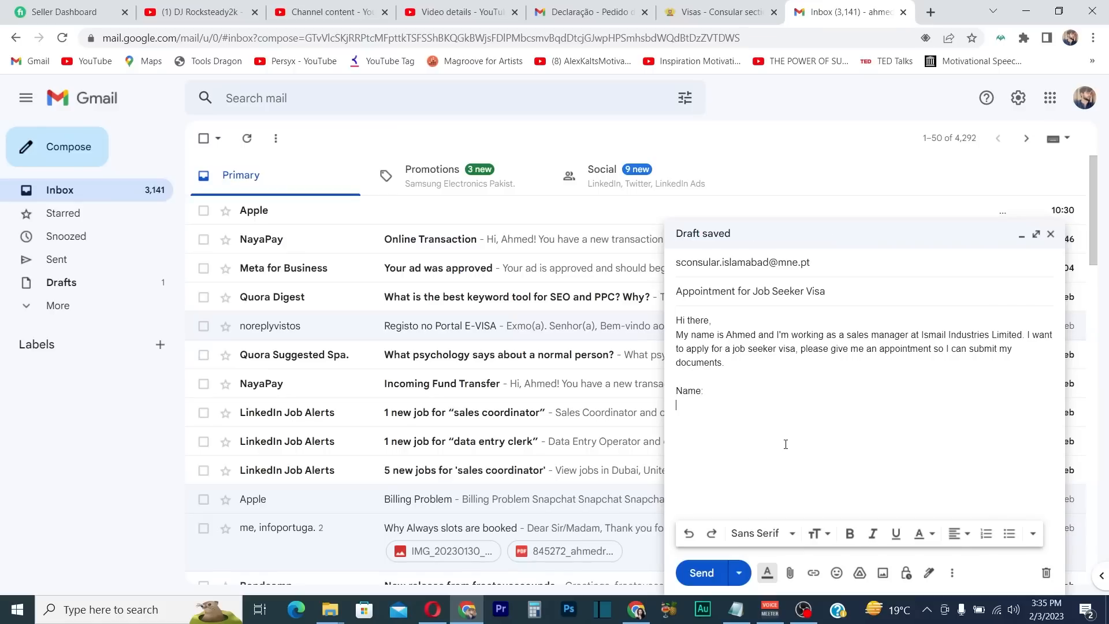
{"action": "type", "text": "Email:"}
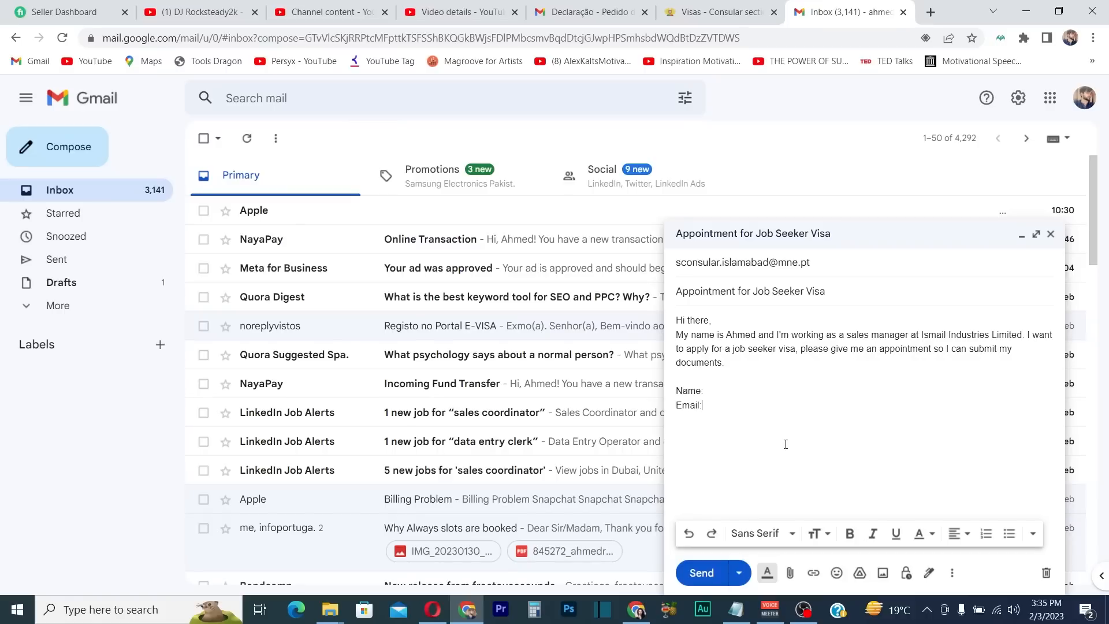
{"action": "type", "text": "Phone "}
{"action": "type", "text": "Number:"}
{"action": "type", "text": "ghgt"}
{"action": "left_click", "coordinate": [726, 404]}
{"action": "type", "text": "gbg"}
{"action": "left_click", "coordinate": [774, 422]}
{"action": "type", "text": "ghgh"}
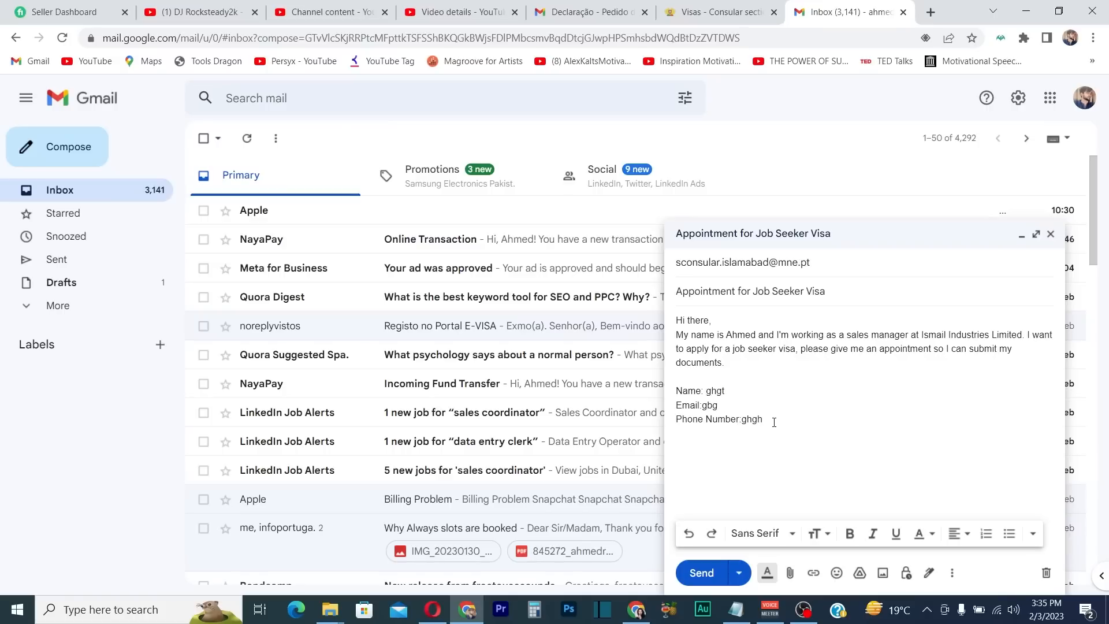